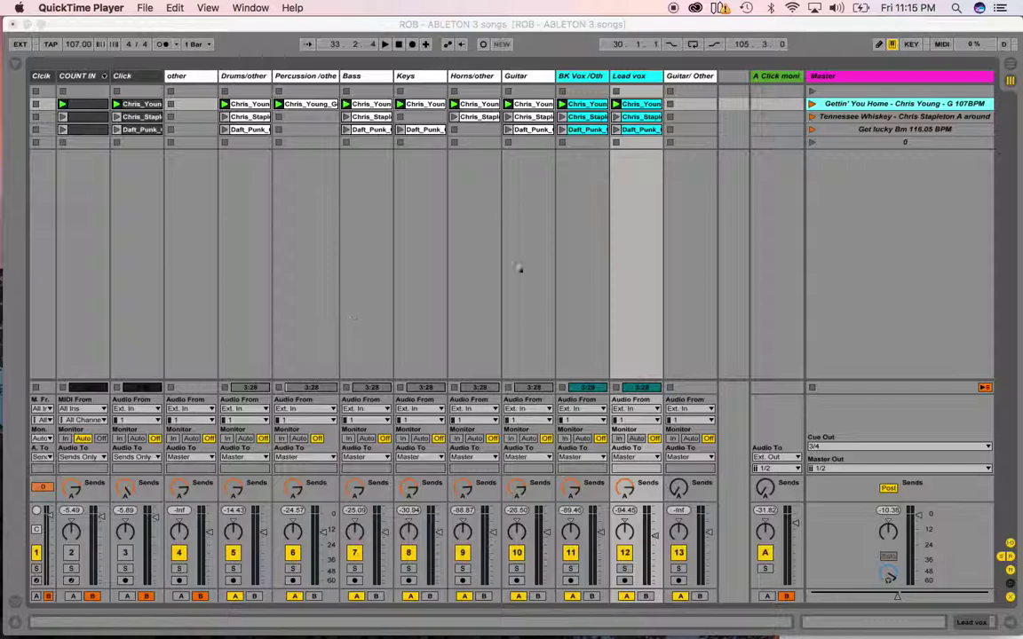
Duplicate the Gettin' You Home, Tennessee Whiskey and Get lucky scenes repeatedly with Cmd+D
left_click(848, 104)
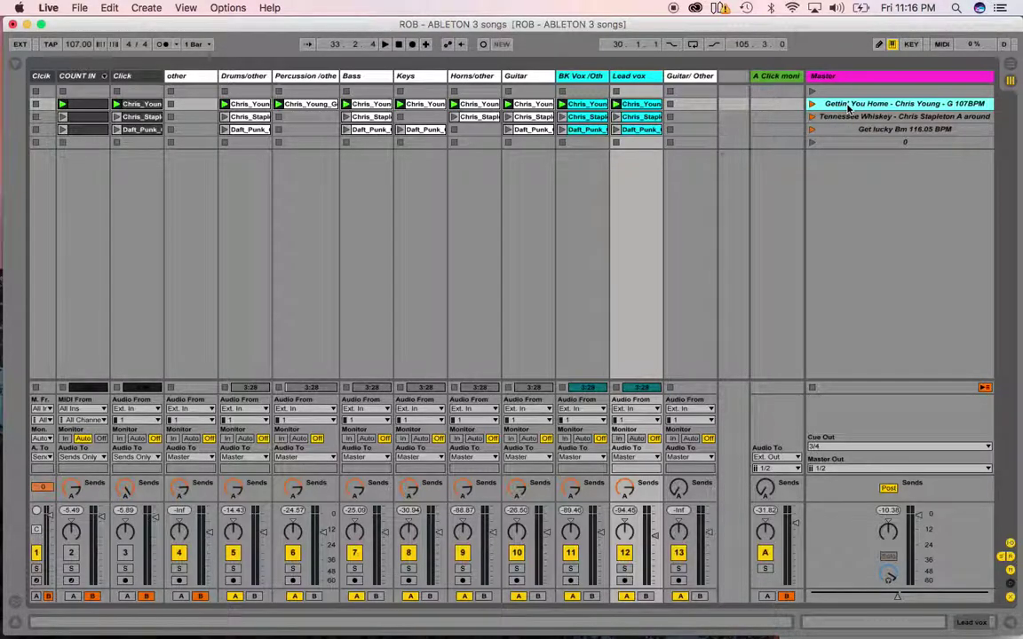
left_click(848, 131, "shift")
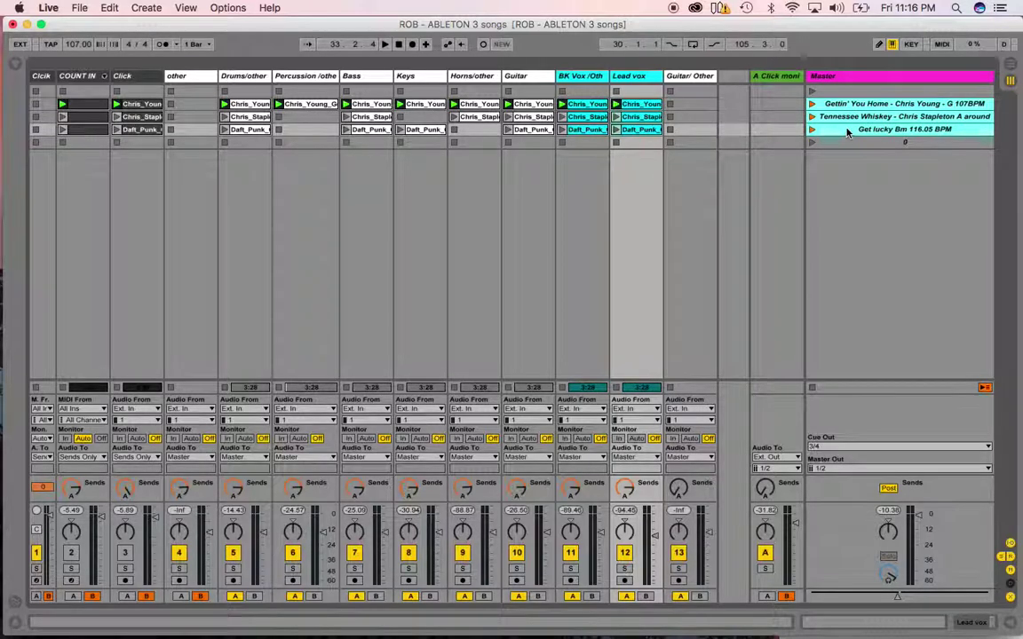
key("super+d")
key("super+d")
key("super+d")
key("super+d")
key("super+d")
key("super+d")
key("super+d")
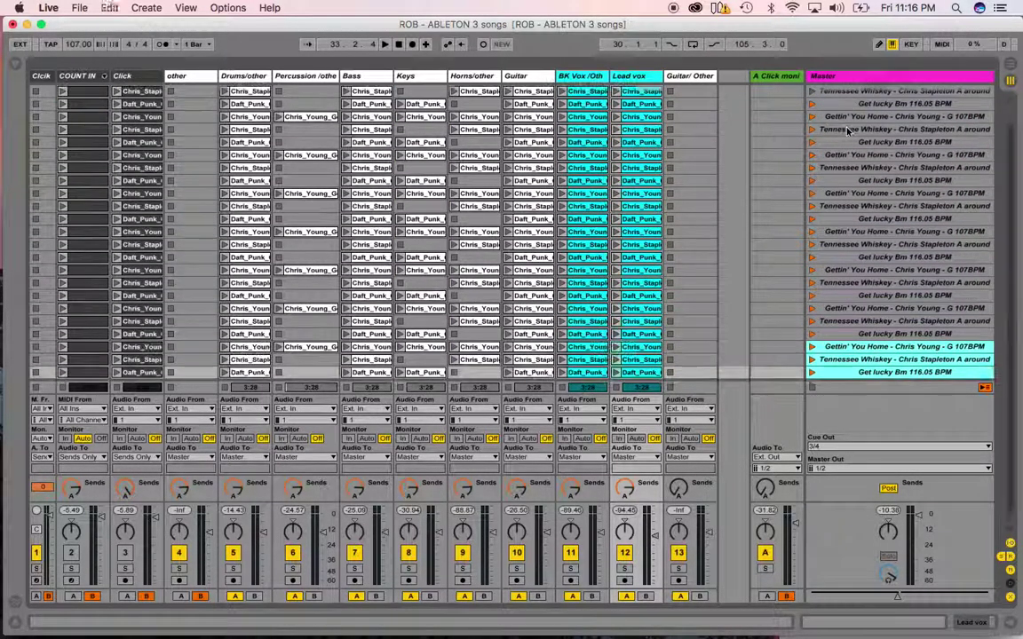
scroll(839, 115, "up", 3)
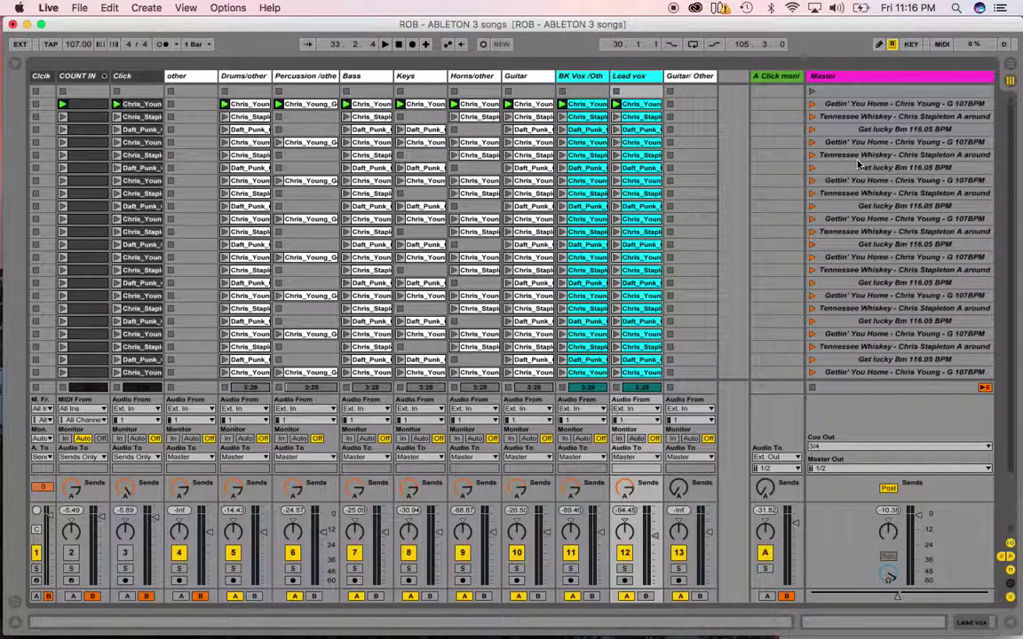
Launch the Gettin' You Home scene, switch on tracks 3 and 2, then stop playback
left_click(837, 105)
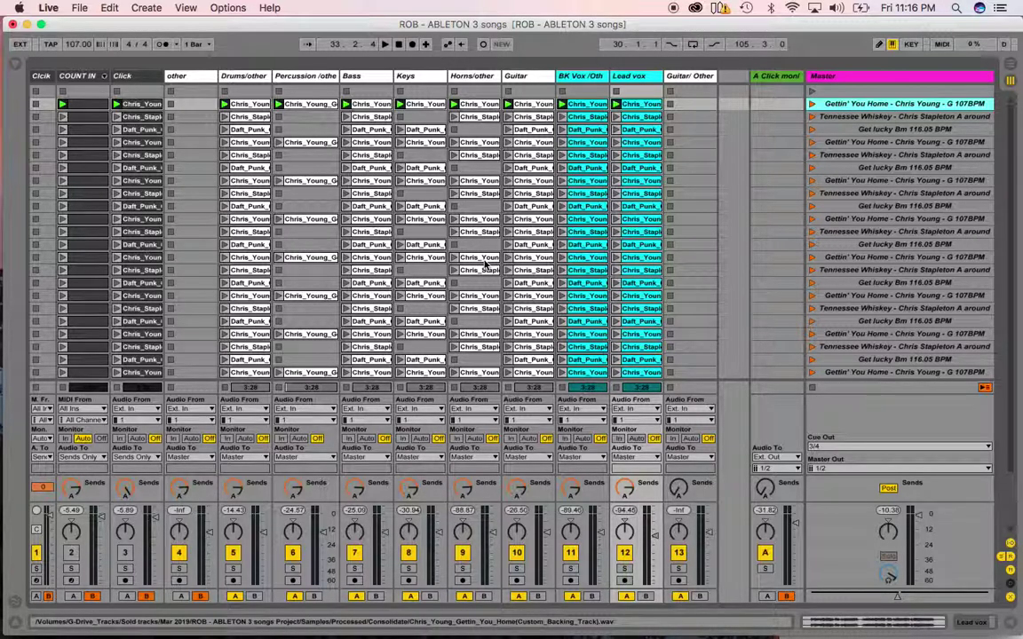
left_click(811, 104)
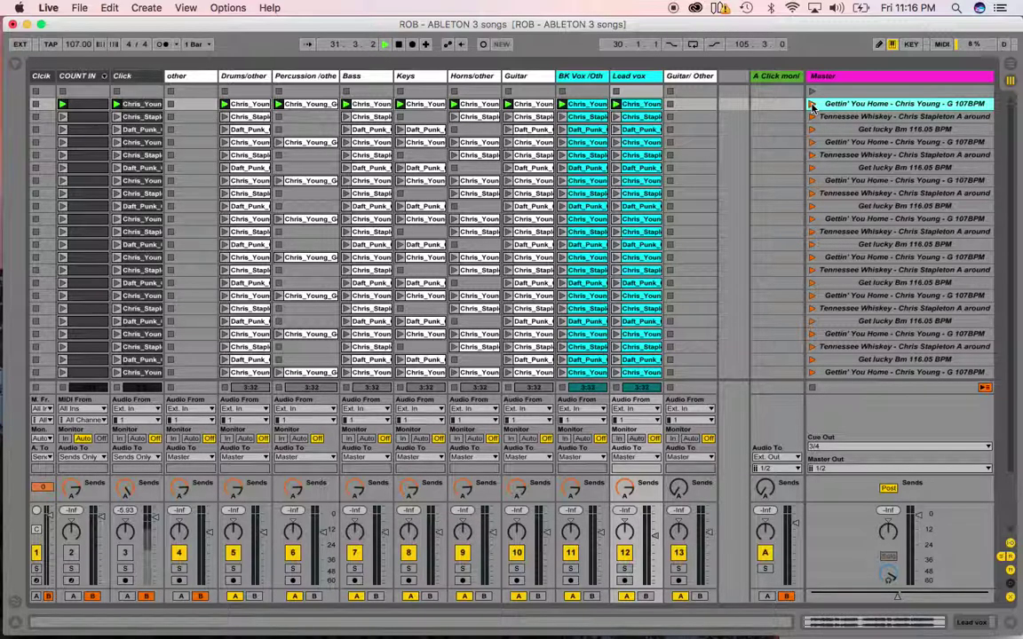
left_click(125, 553)
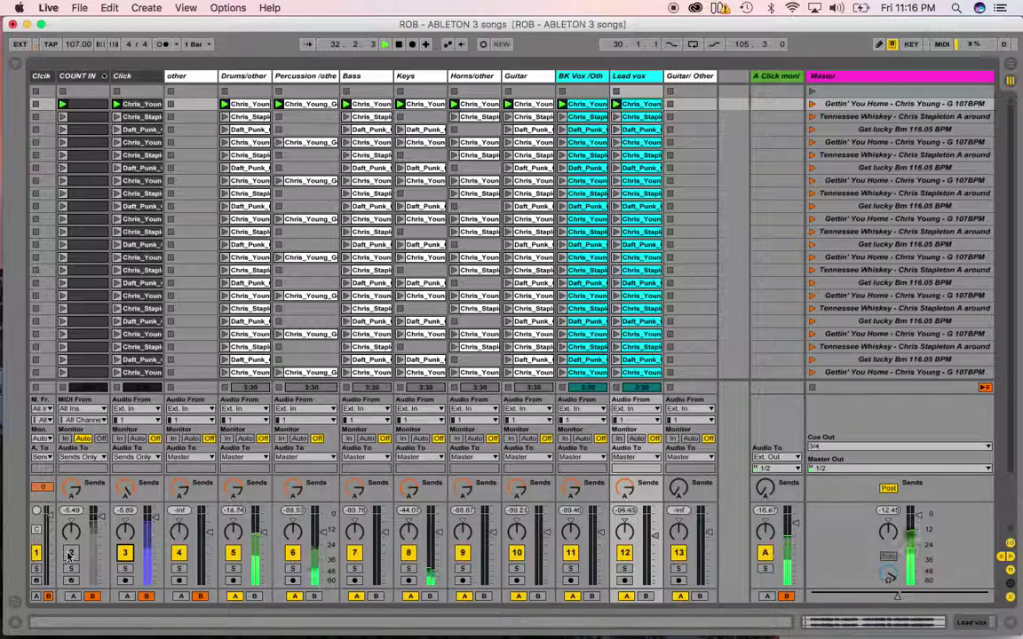
left_click(70, 553)
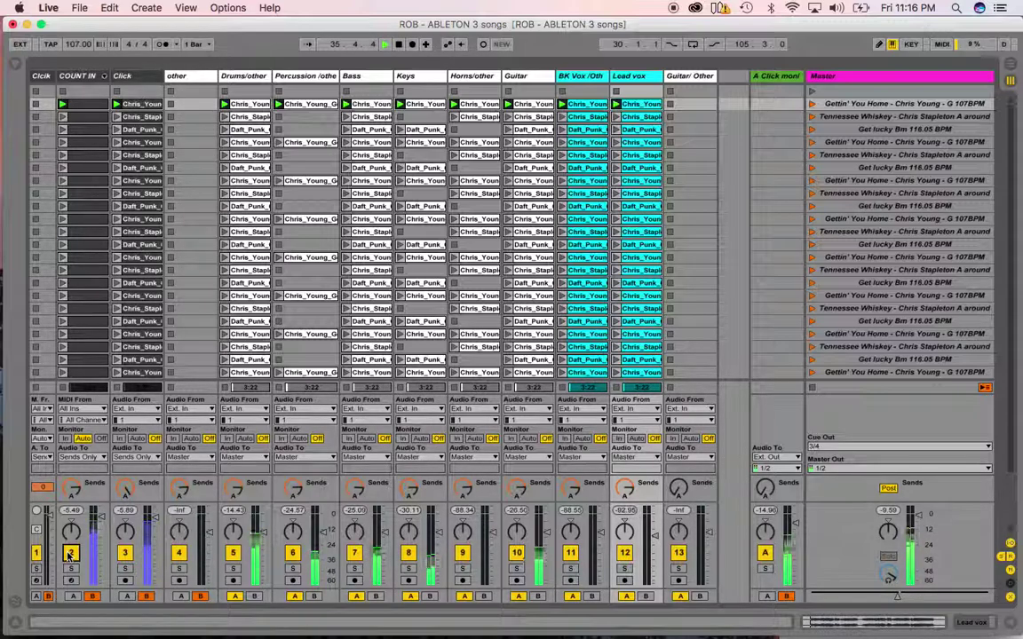
key("space")
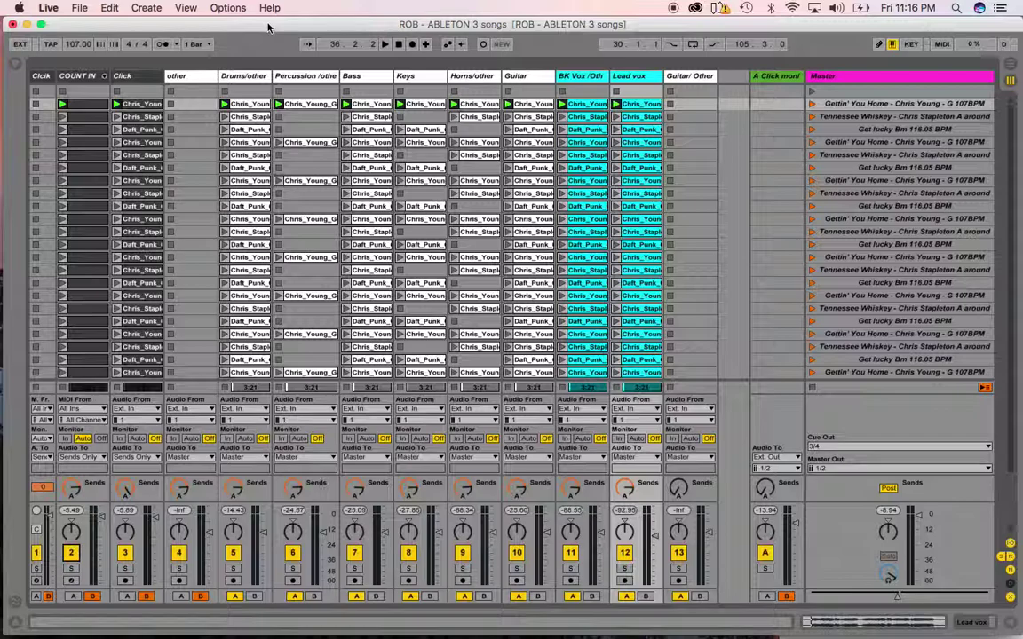
Save the Live set under the new name 'ROB - prac'
left_click(80, 8)
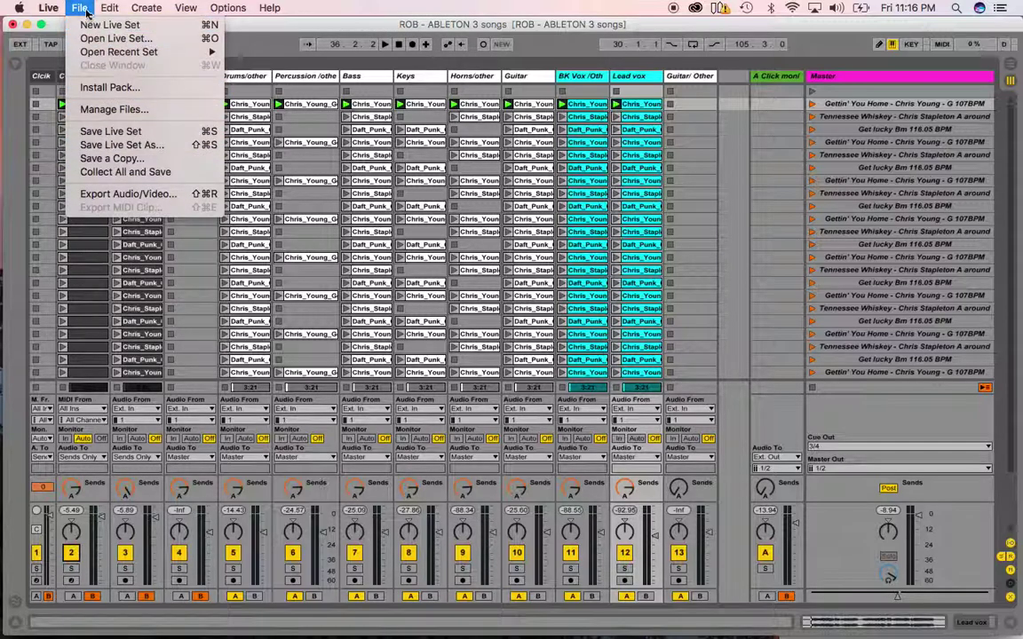
left_click(134, 148)
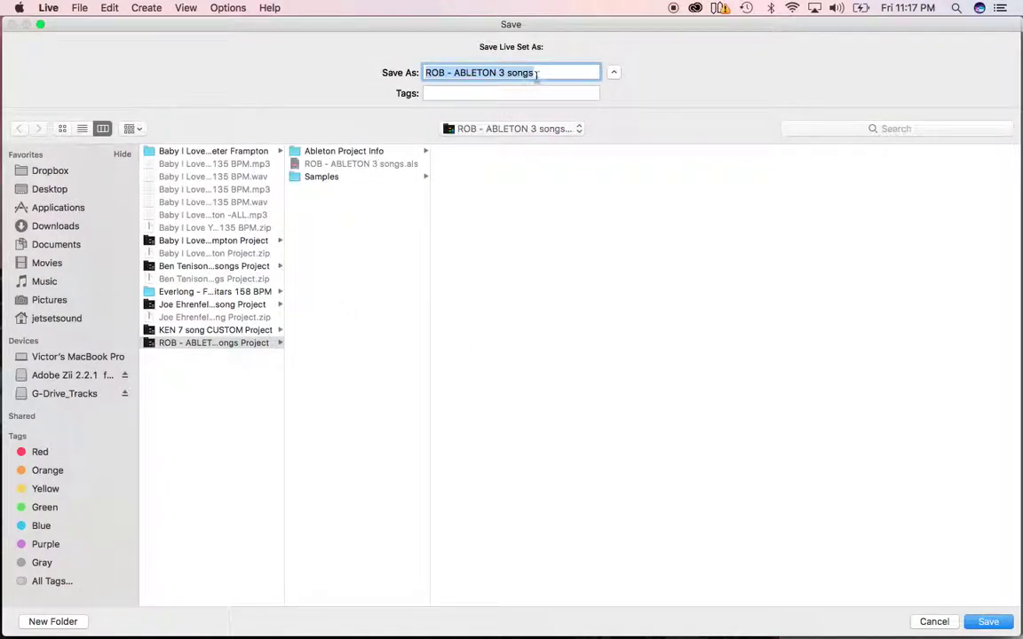
left_click_drag(533, 74, 456, 75)
type("prac")
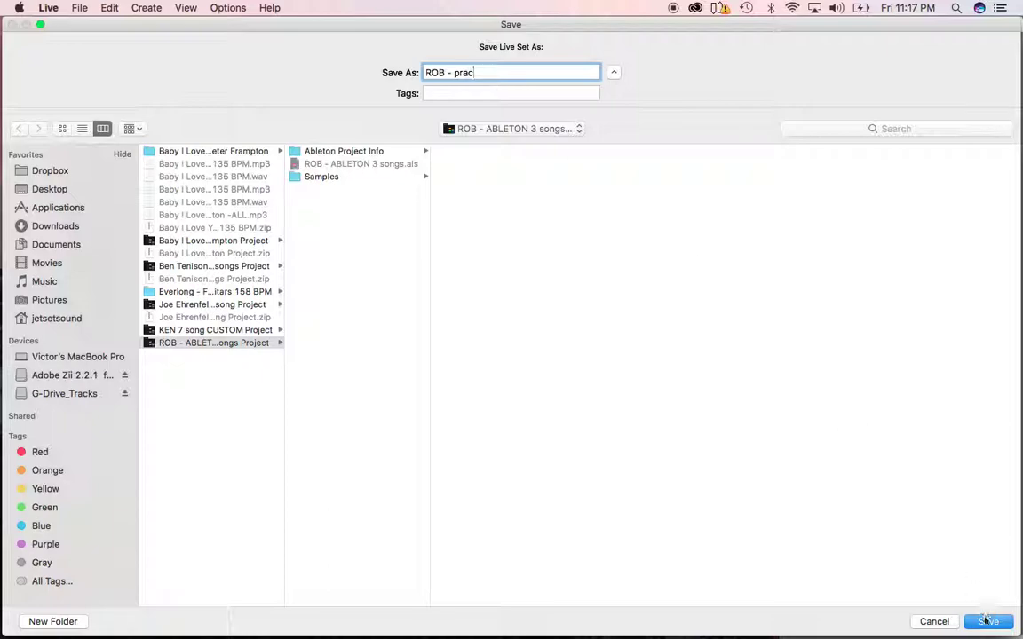
left_click(987, 621)
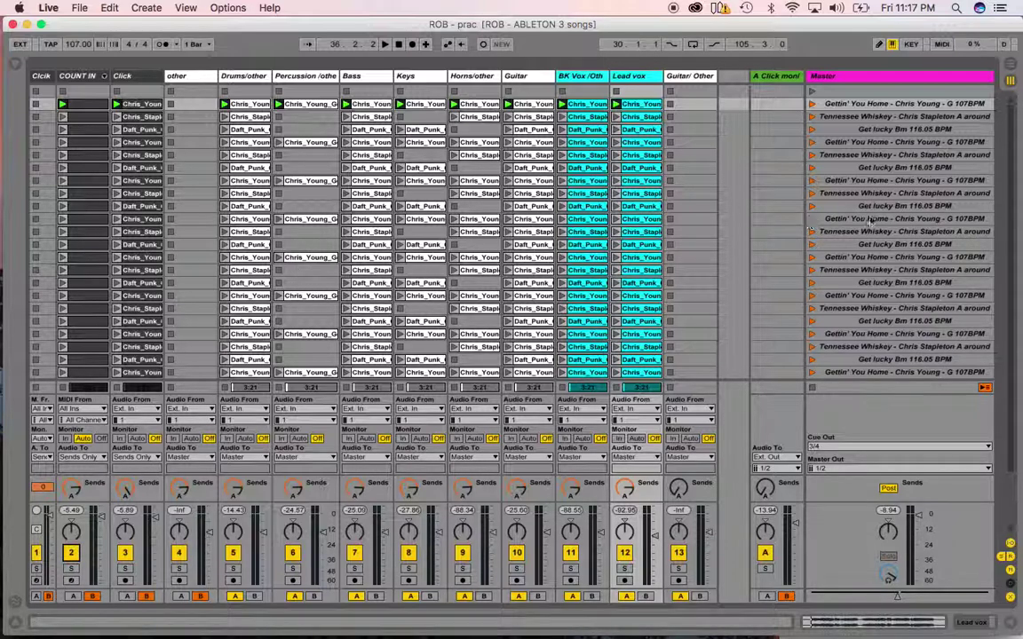
Reopen the recent set ROB - ABLETON 3 songs.als
left_click(80, 7)
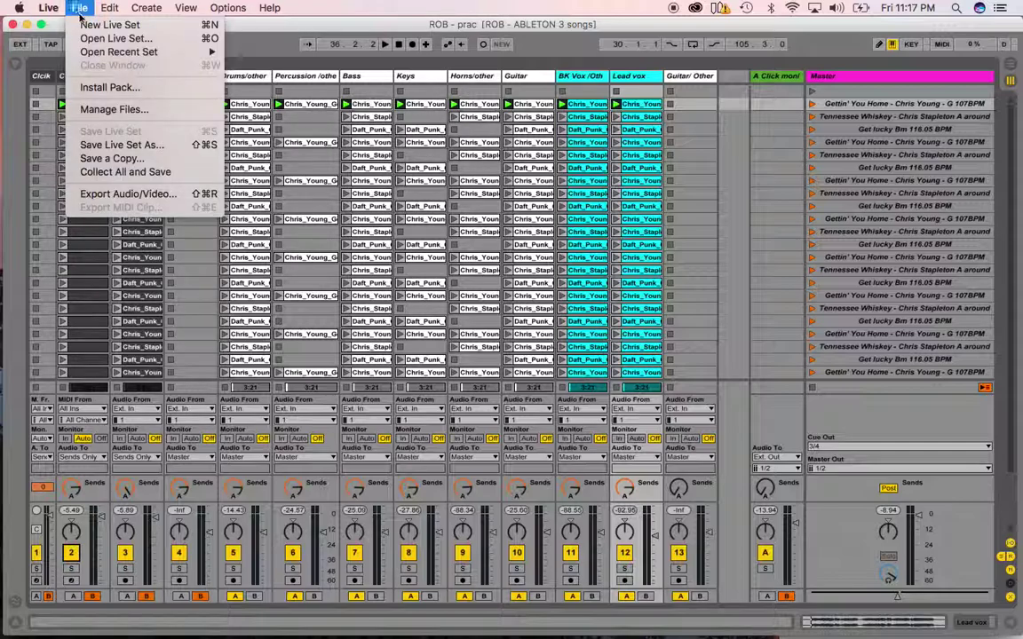
mouse_move(142, 51)
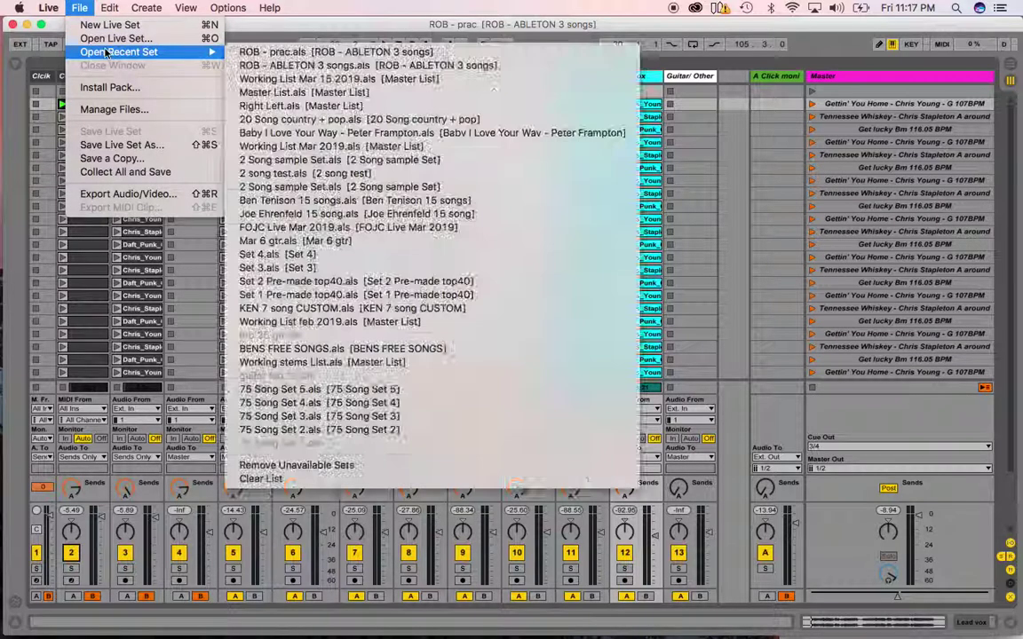
left_click(261, 66)
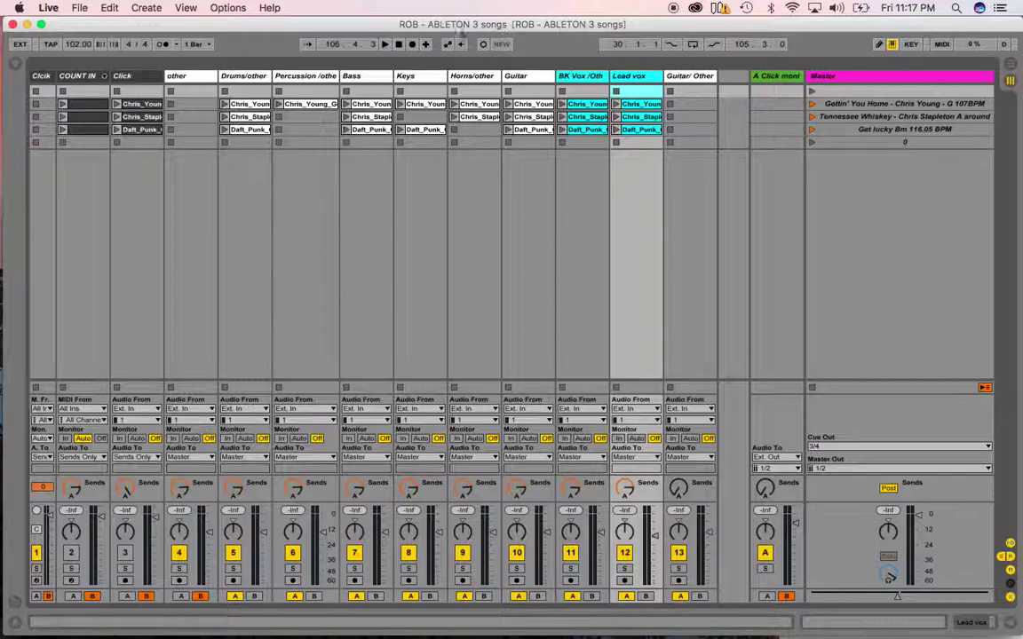
Copy the three song scenes, Gettin' You Home through Get lucky
left_click(859, 131)
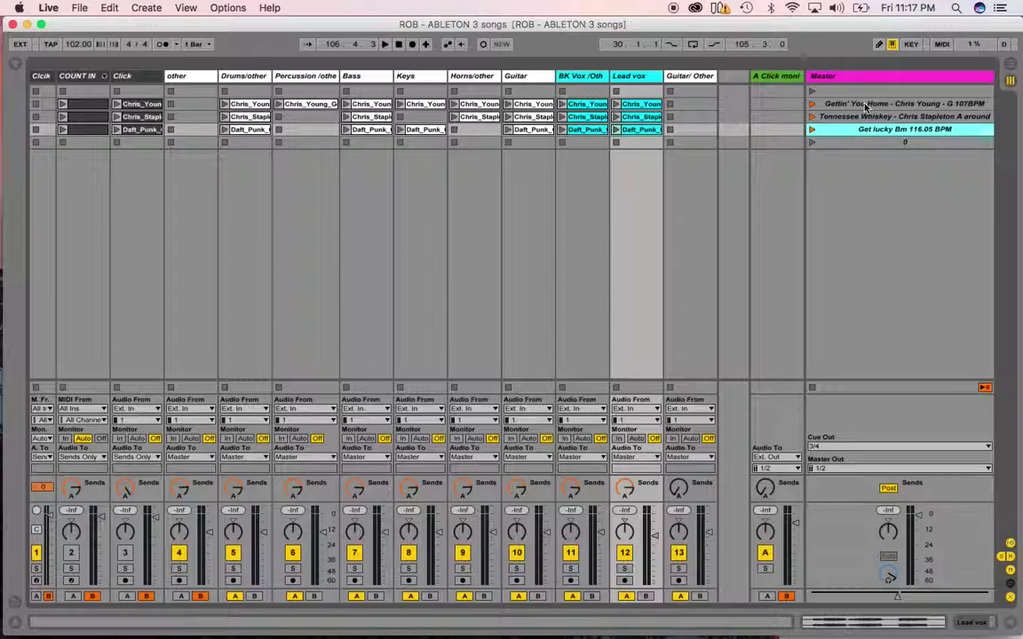
left_click(865, 106, "shift")
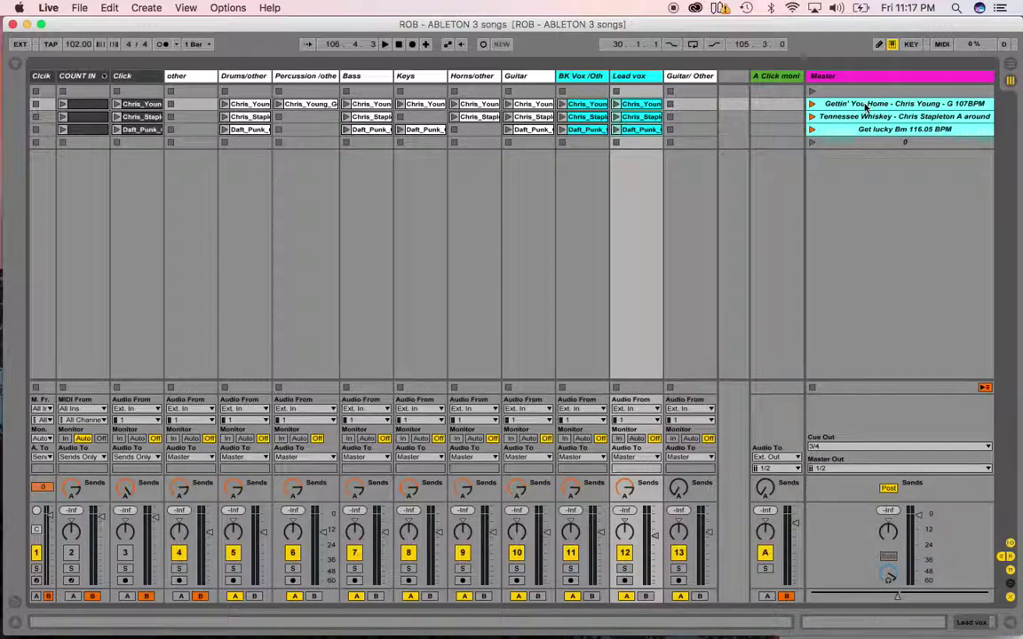
right_click(865, 106)
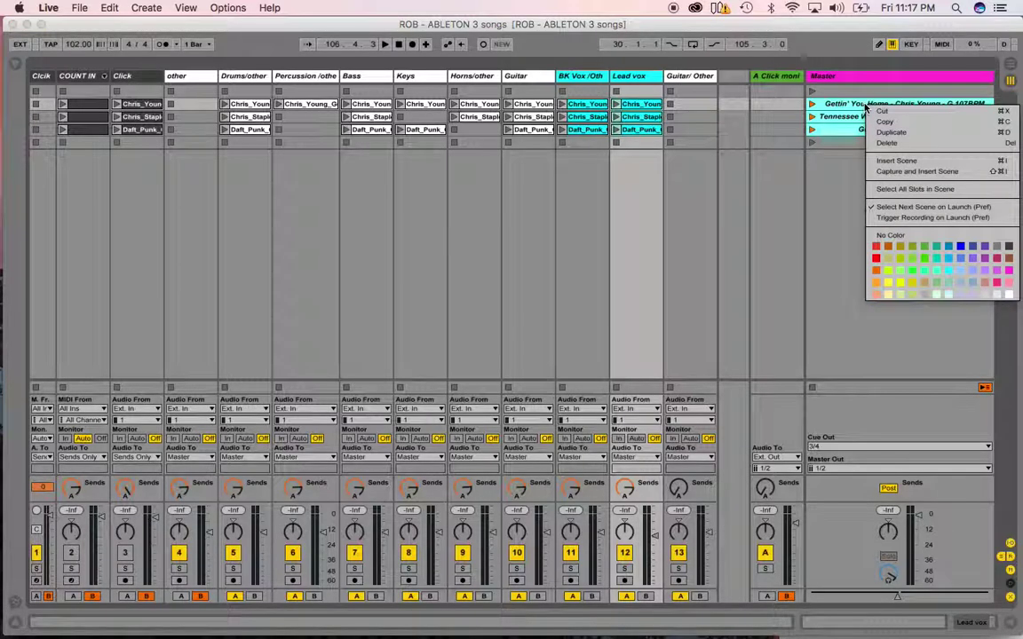
left_click(884, 121)
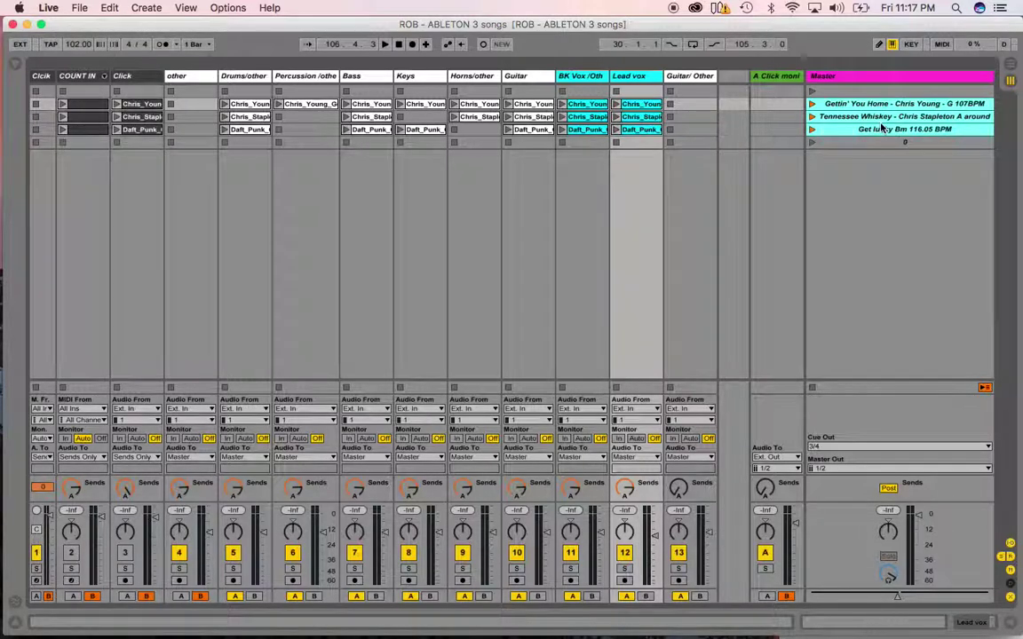
Reopen the recent set ROB - prac.als
left_click(80, 9)
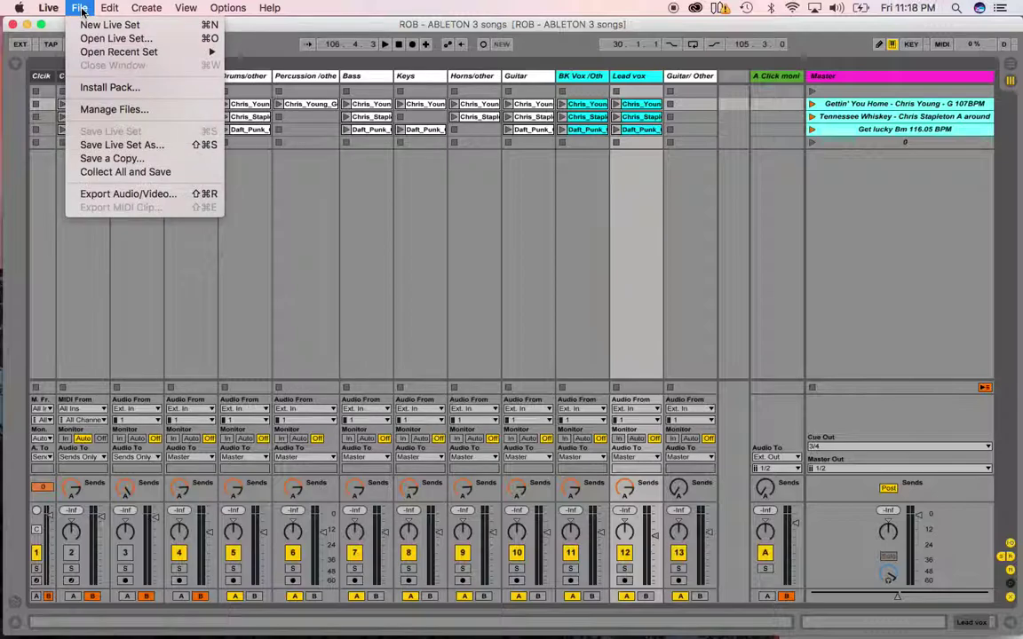
mouse_move(87, 52)
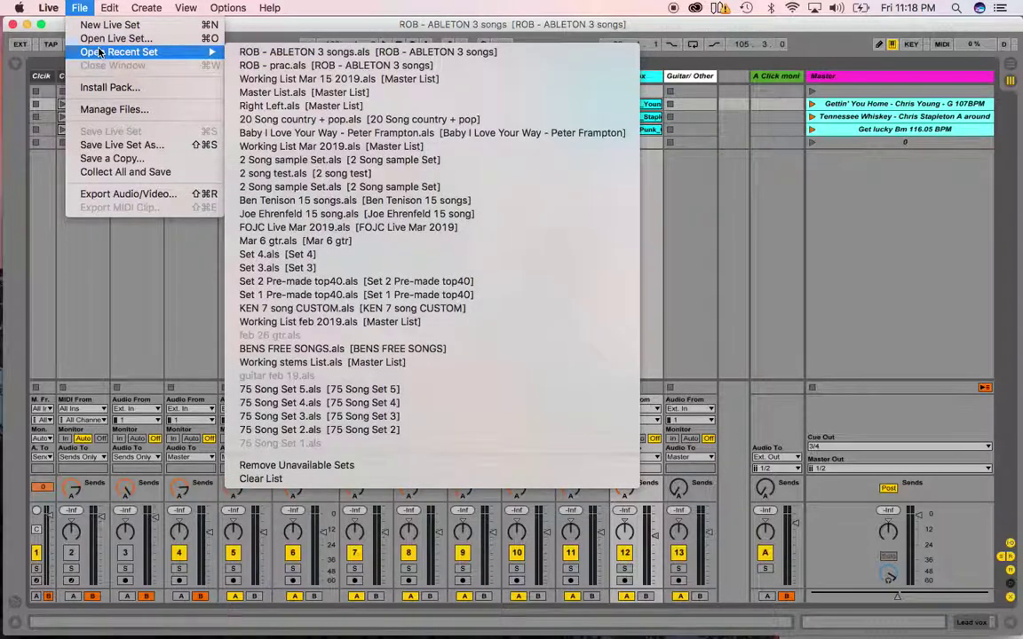
left_click(263, 68)
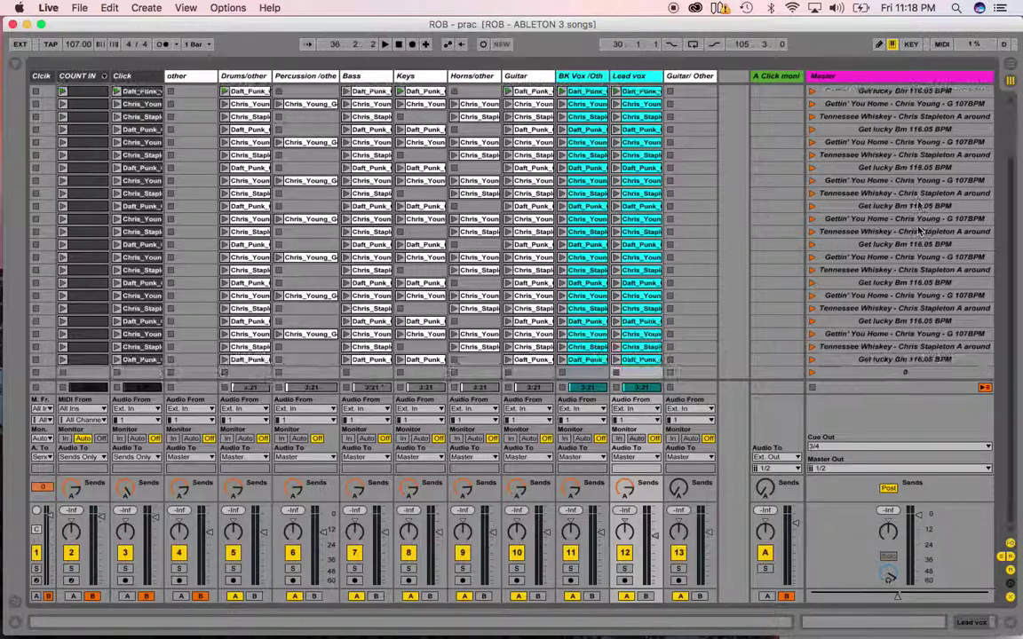
Paste the three copied song scenes into the empty last scene slot
left_click(901, 374)
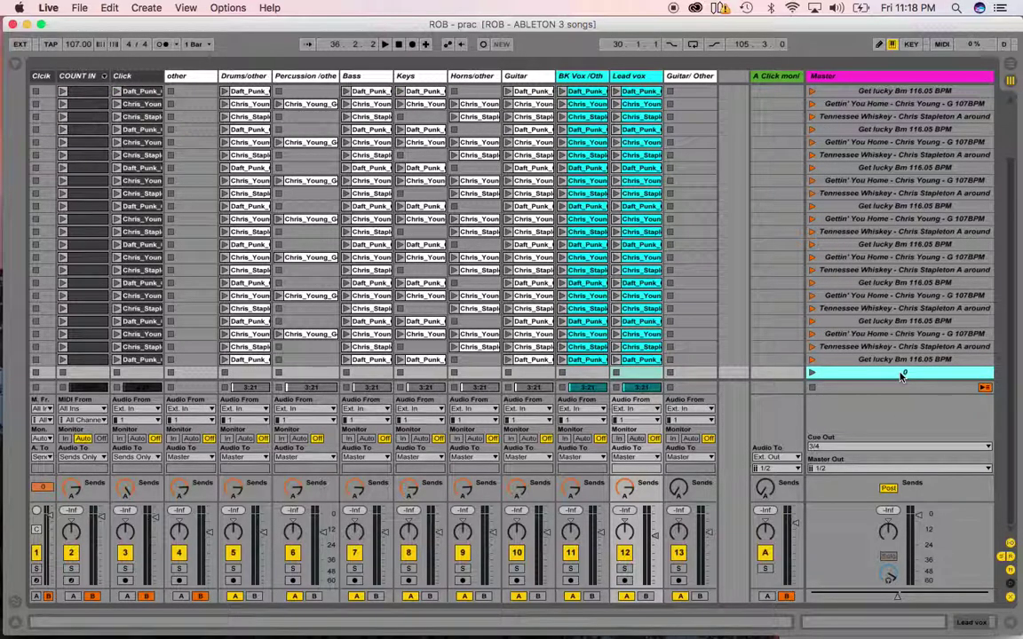
right_click(901, 374)
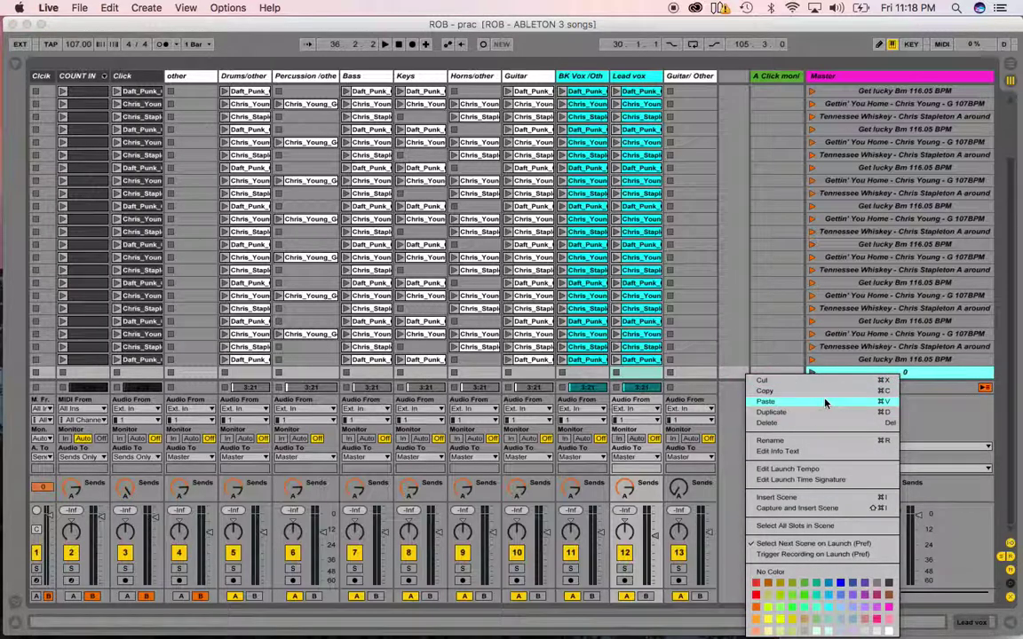
left_click(913, 377)
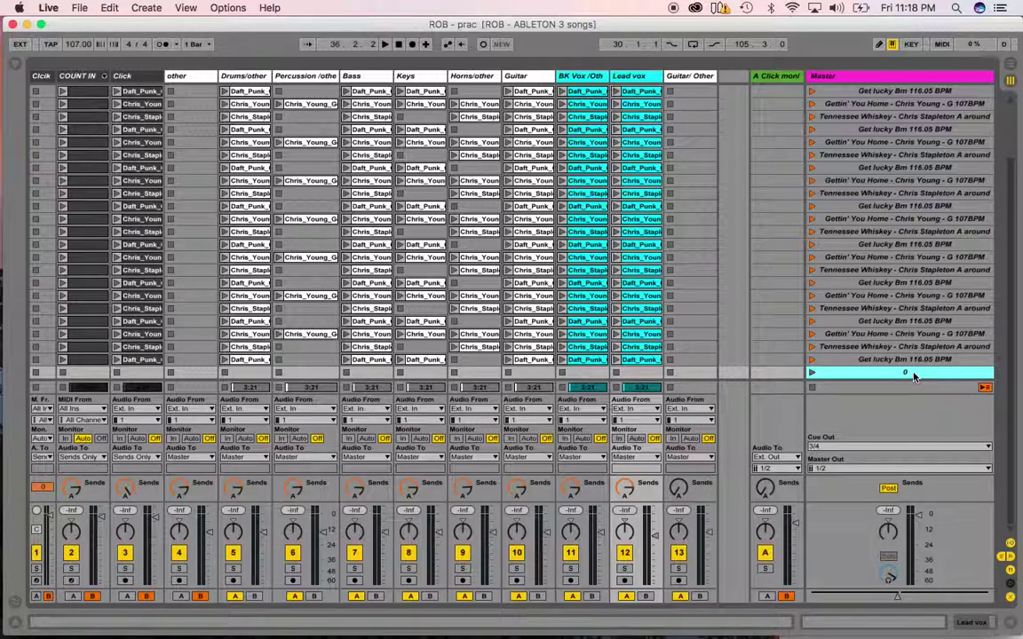
key("super+v")
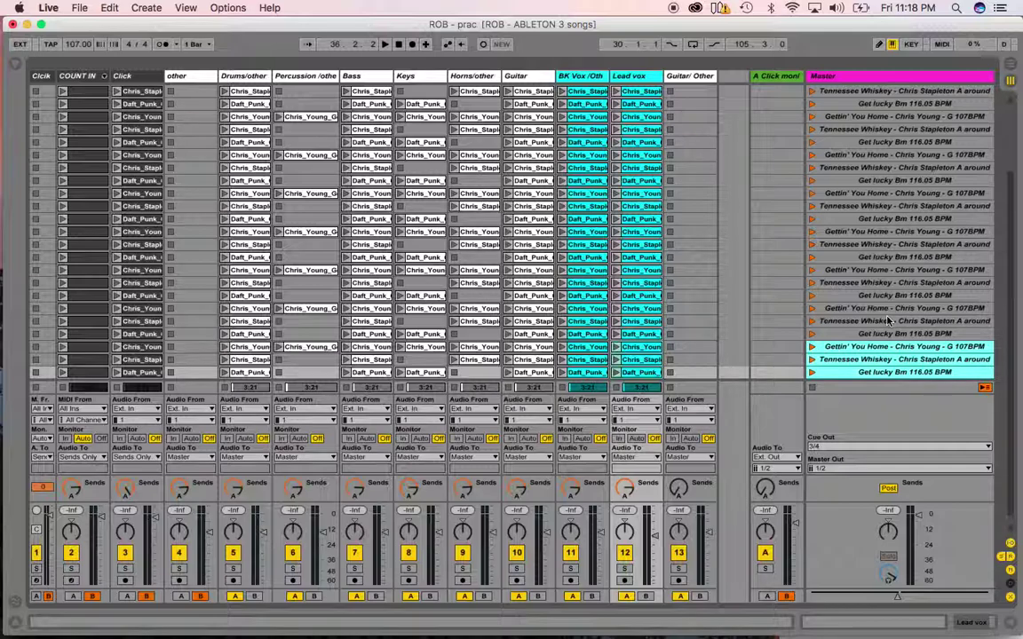
scroll(888, 322, "up", 10)
left_click(849, 104)
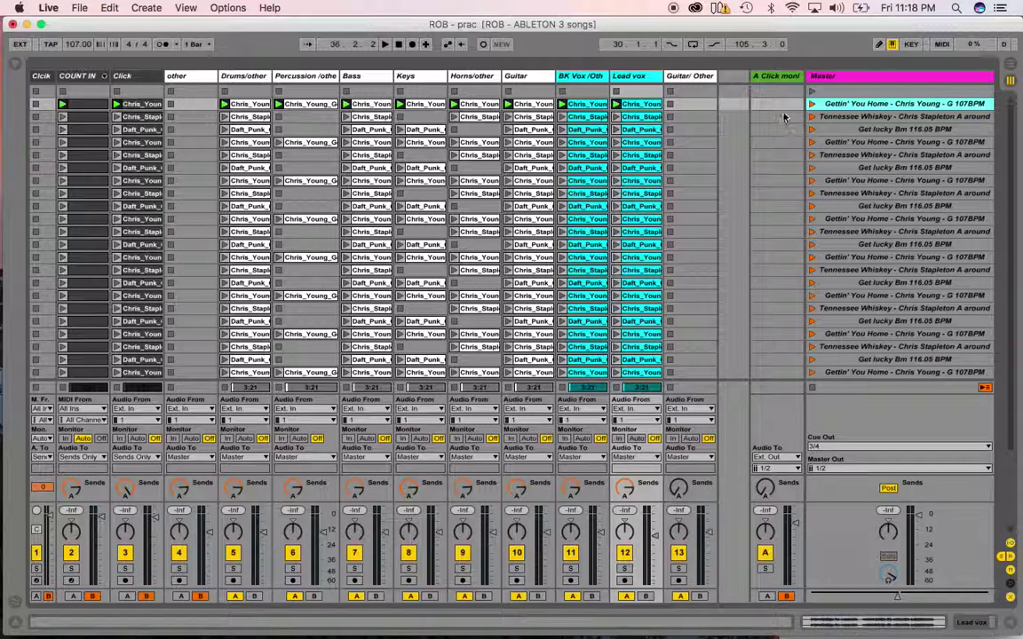
left_click(771, 78)
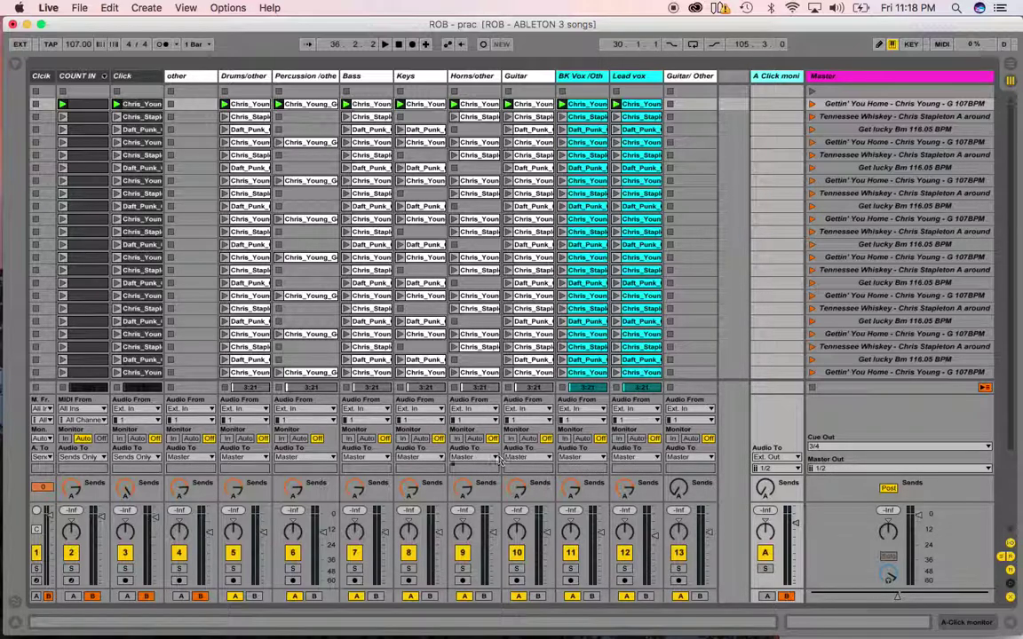
Change the COUNT IN and Click tracks' Audio To from Sends Only to Master
left_click(83, 457)
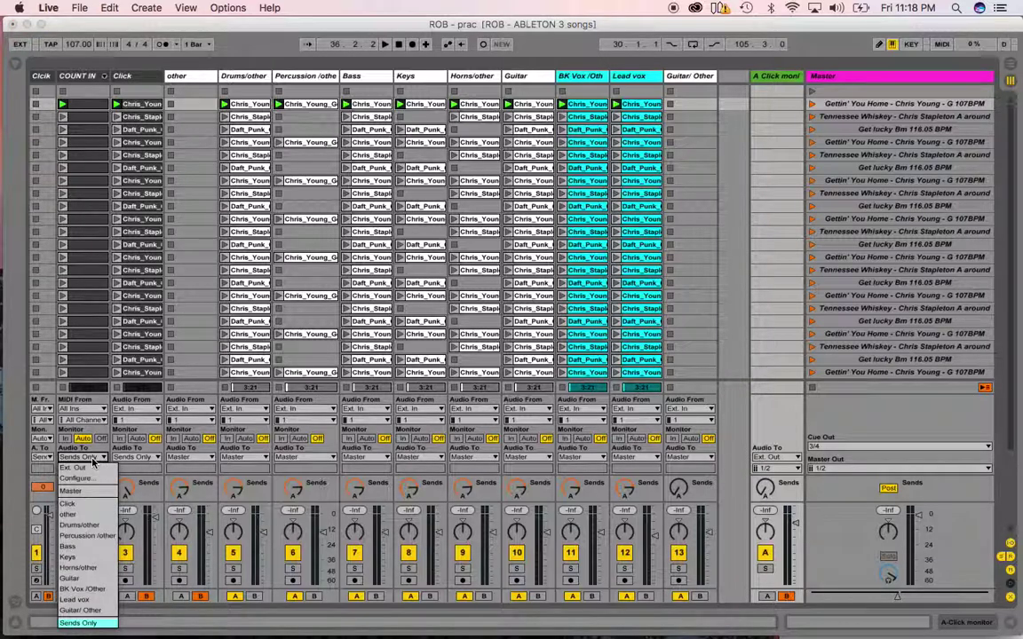
left_click(85, 490)
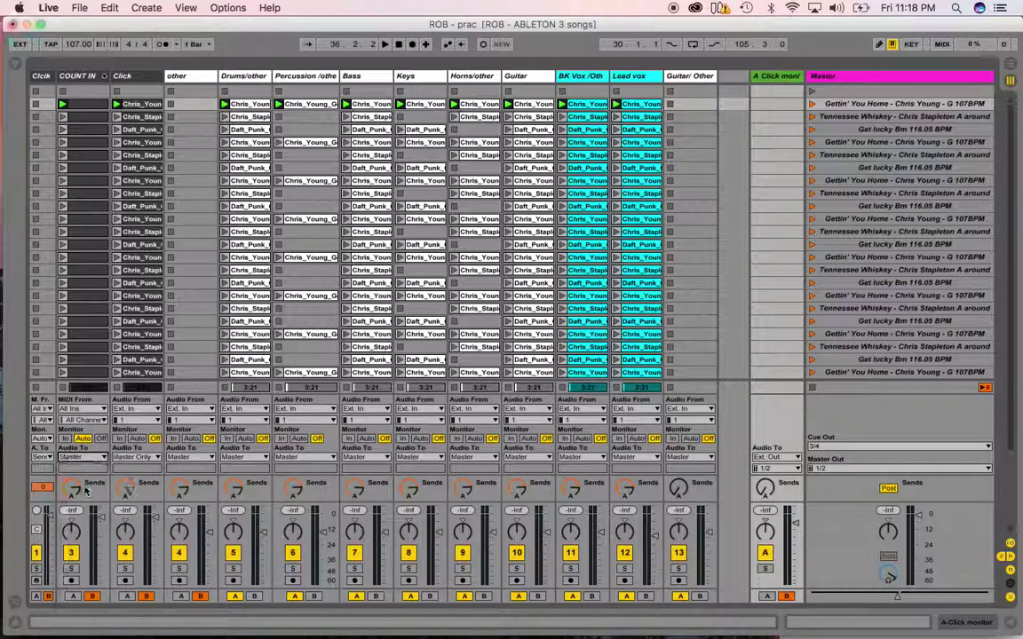
left_click(140, 458)
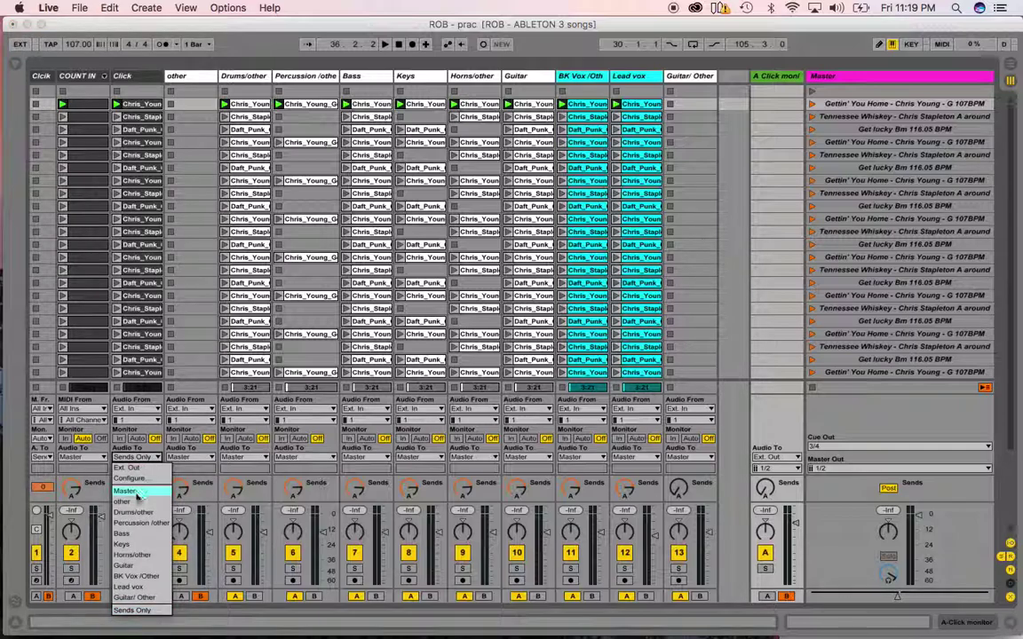
left_click(138, 491)
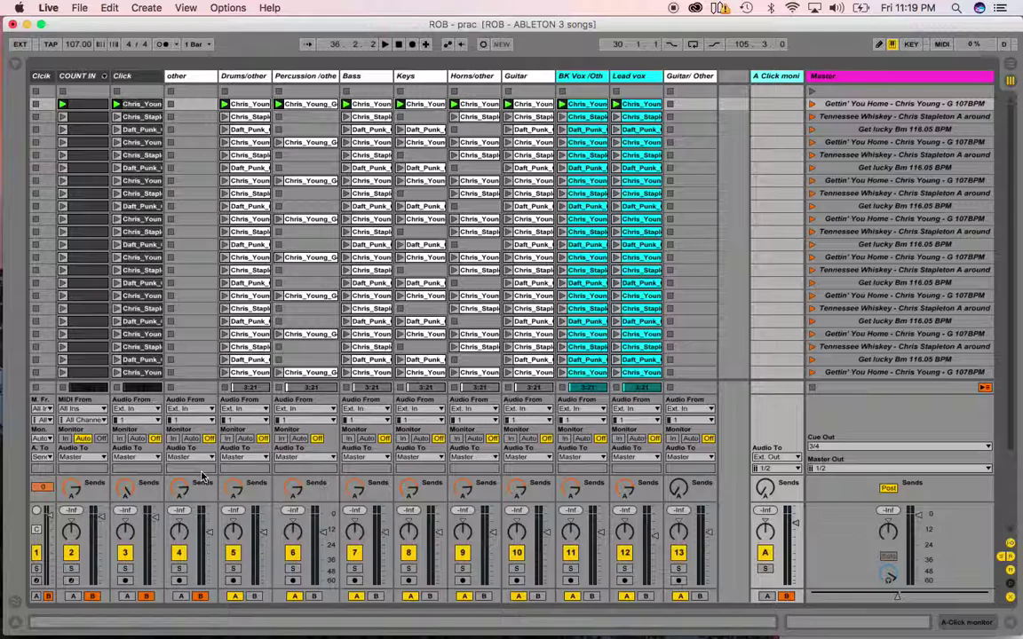
Play the Gettin' You Home scene and lower track 2's volume fader
left_click(810, 105)
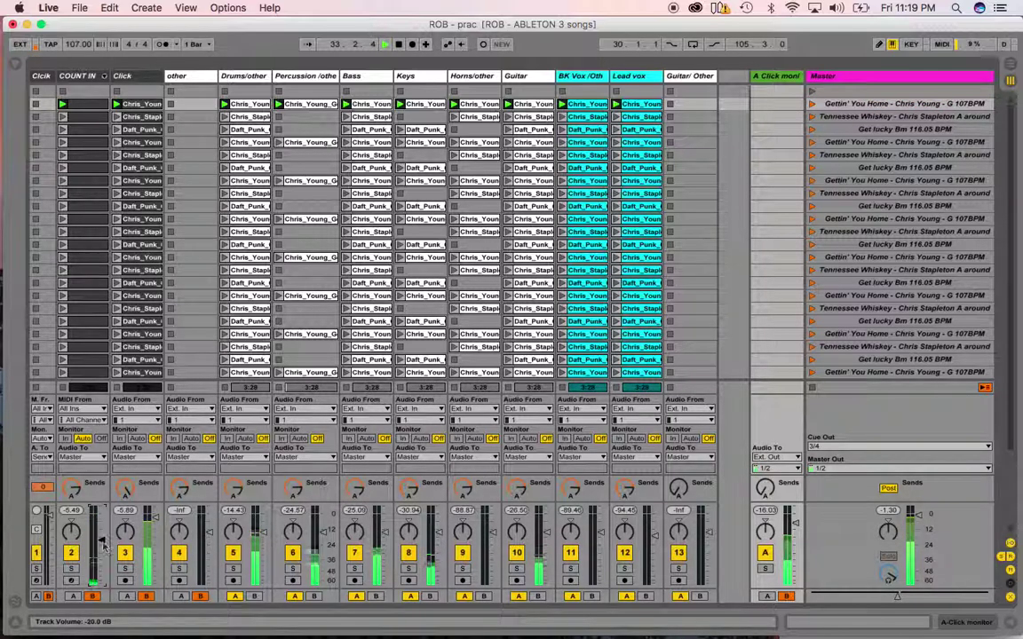
scroll(153, 530, "down", 5)
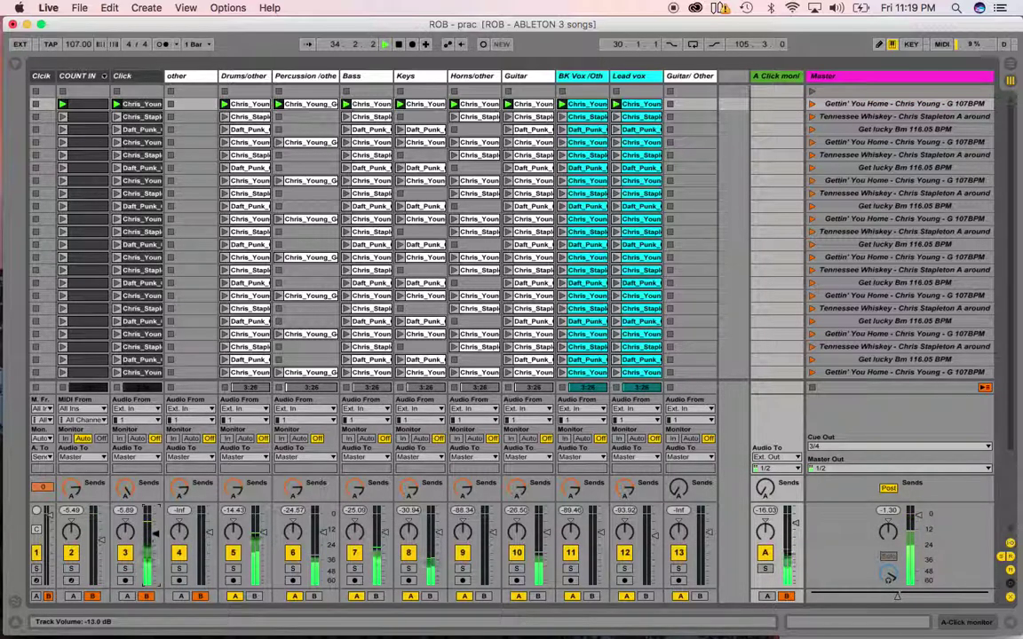
scroll(155, 529, "down", 2)
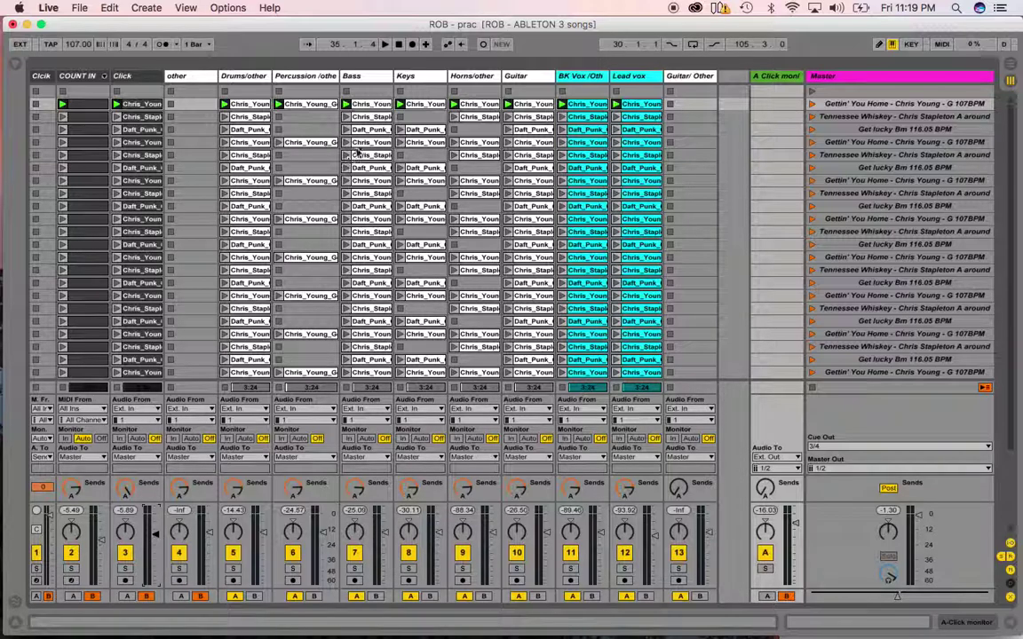
left_click(385, 45)
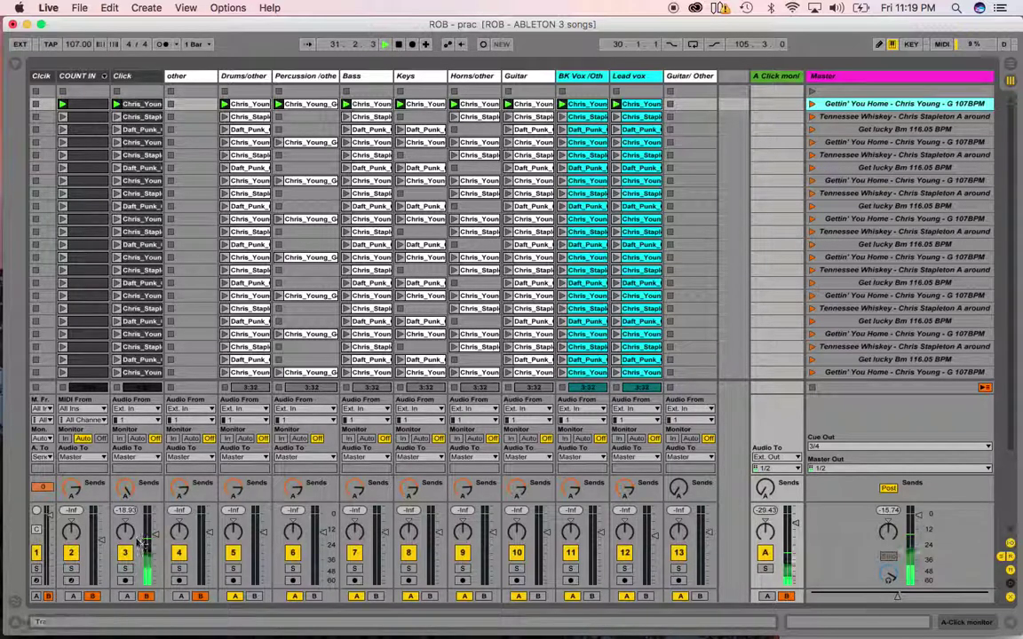
left_click_drag(101, 543, 100, 547)
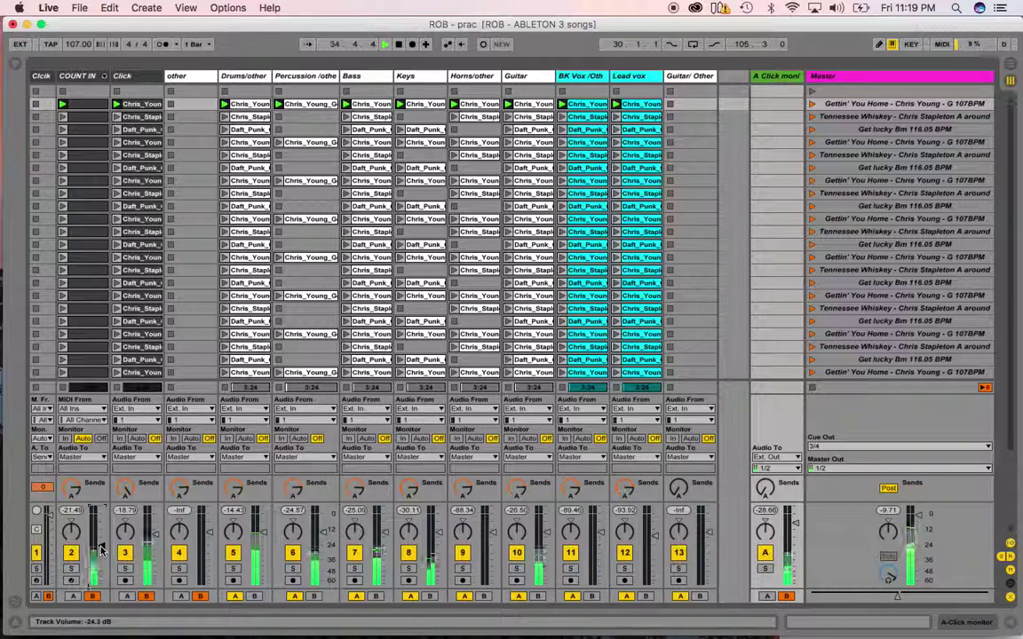
key("XF86AudioRaiseVolume")
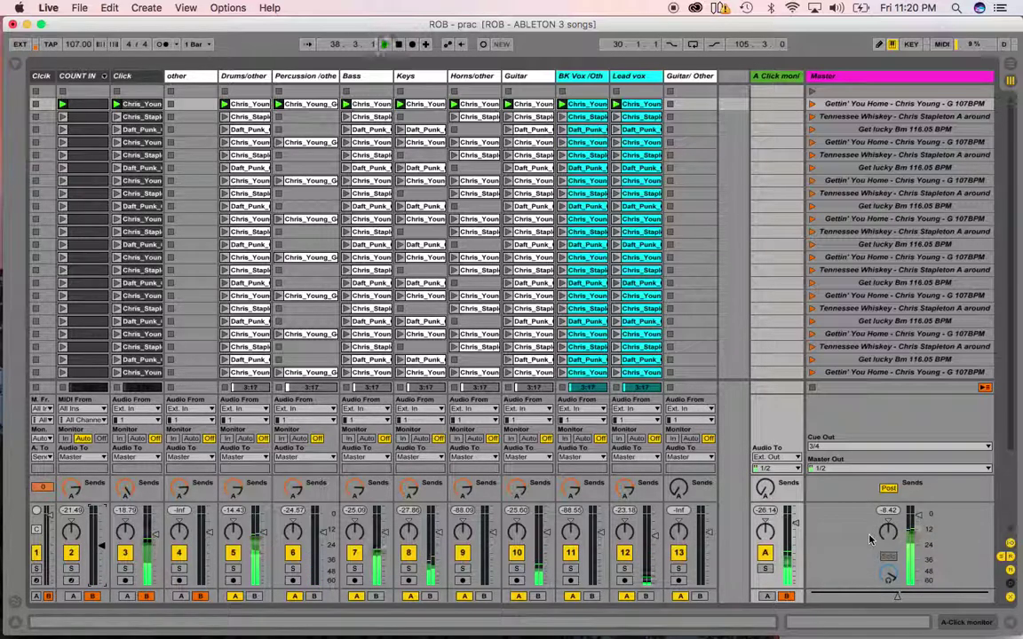
Replay the Gettin' You Home scene while raising the Master fader, then relaunch it
key("space")
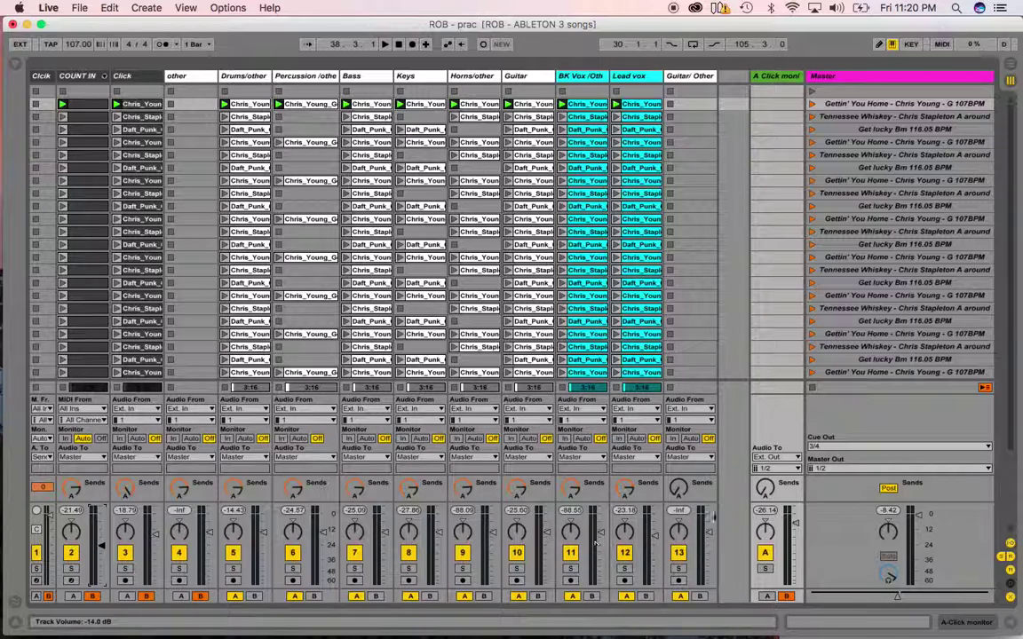
left_click(812, 105)
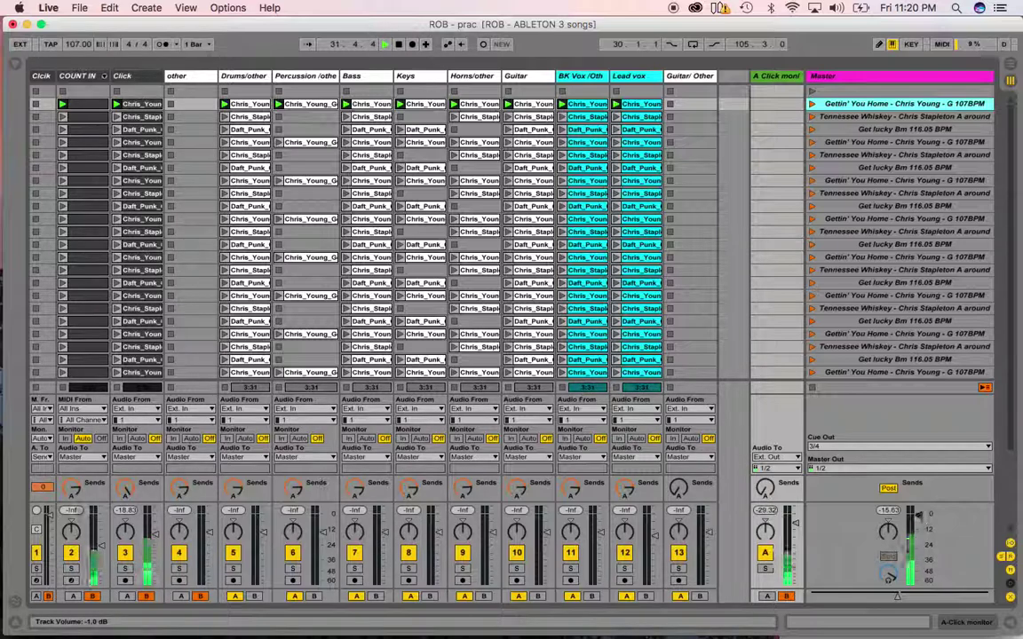
left_click_drag(920, 523, 920, 509)
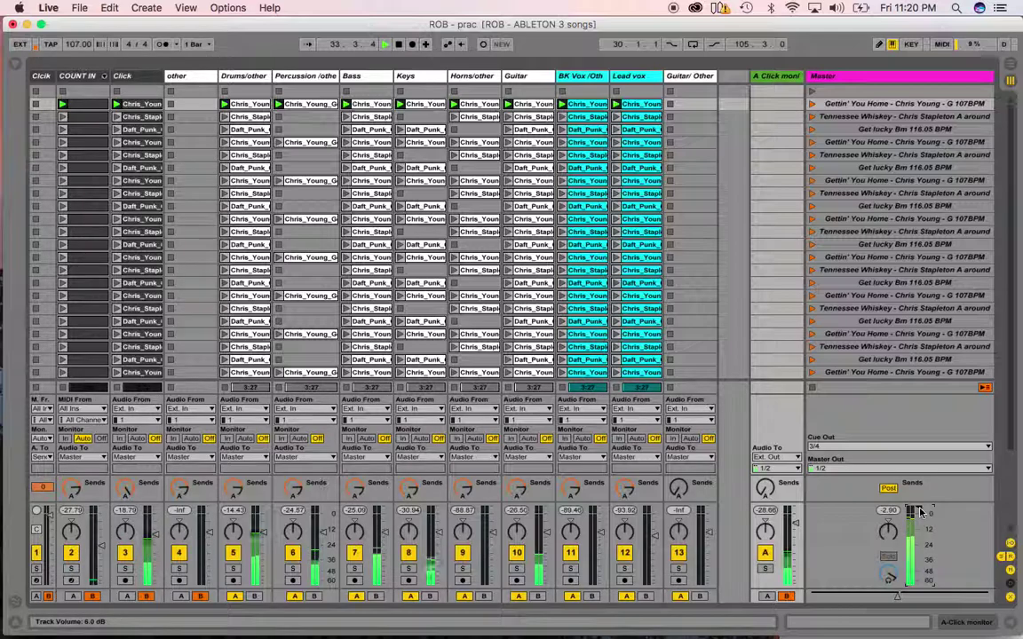
key("space")
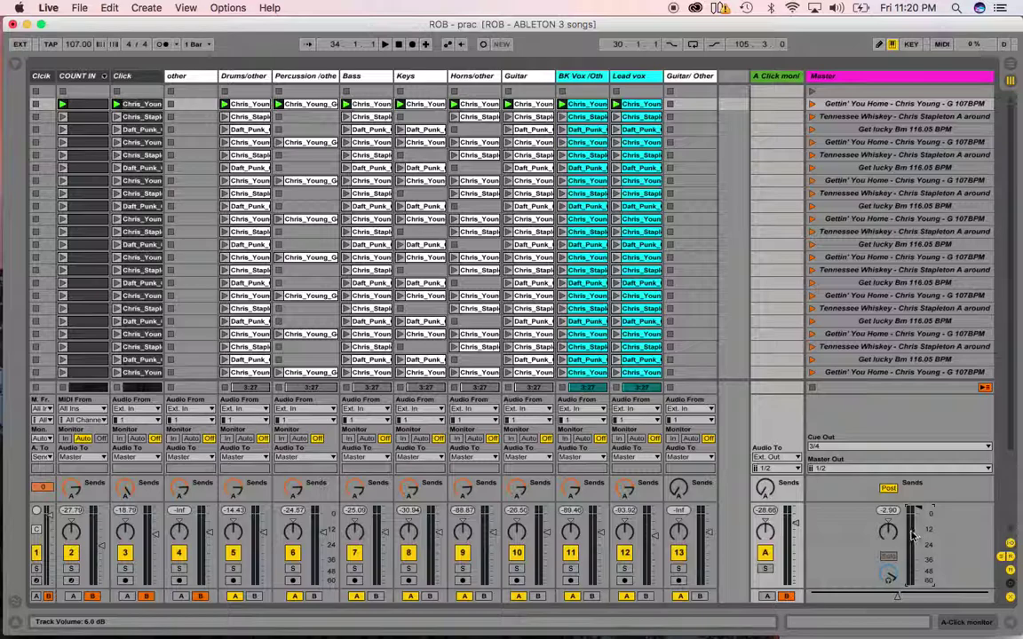
left_click(812, 104)
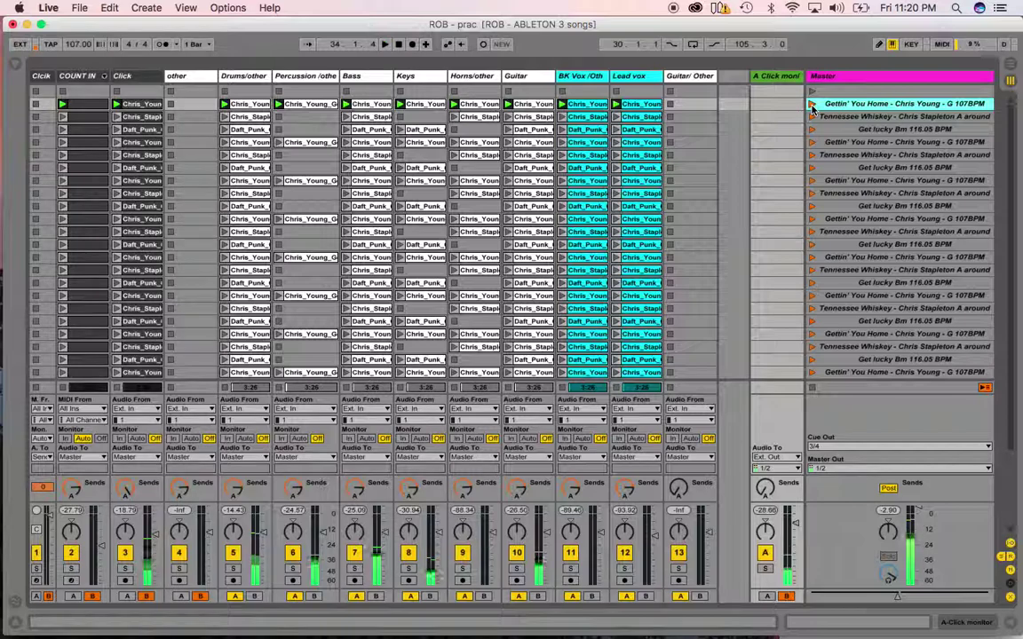
Stop playback and export the Master as a 16-bit 44100 Hz WAV
key("space")
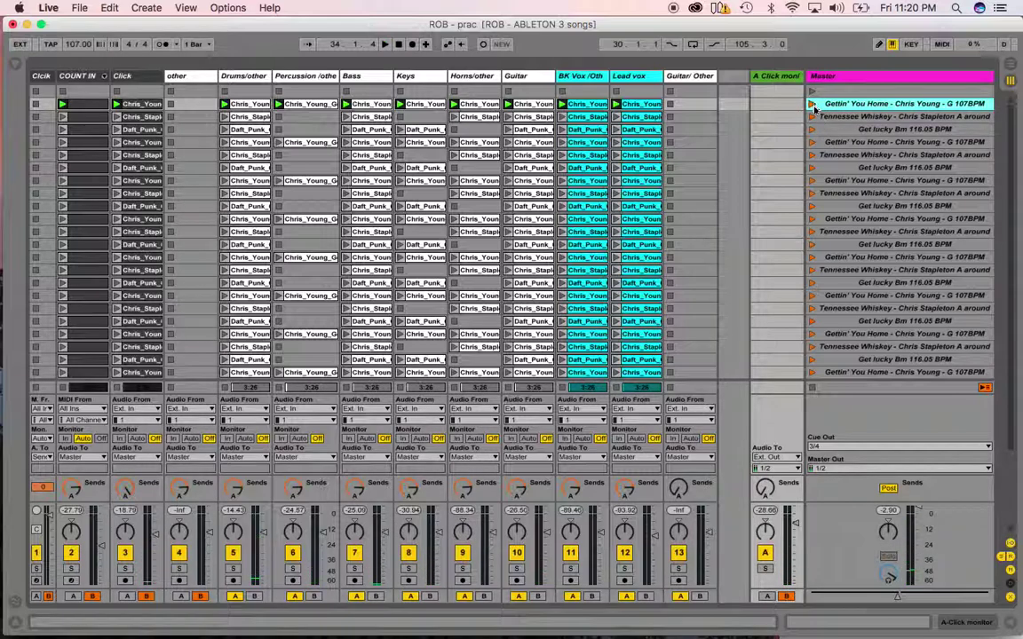
left_click(811, 105)
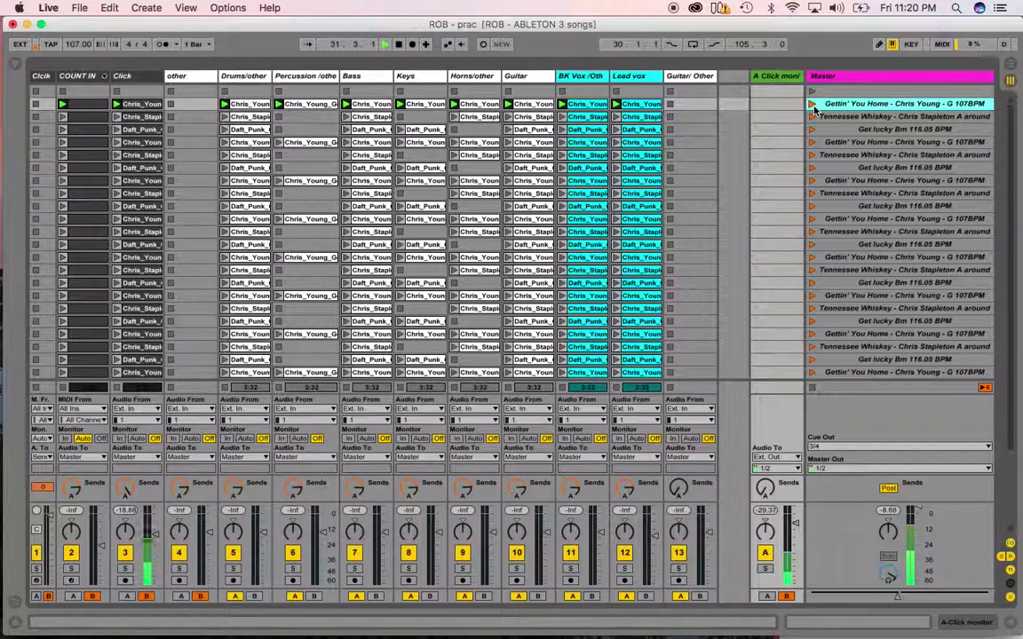
key("space")
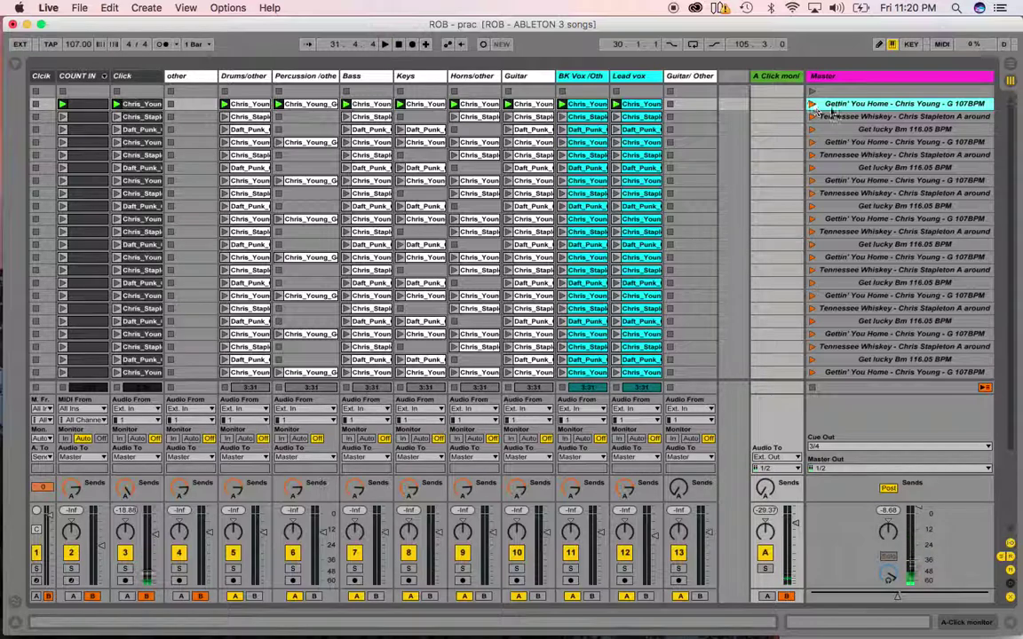
left_click(79, 7)
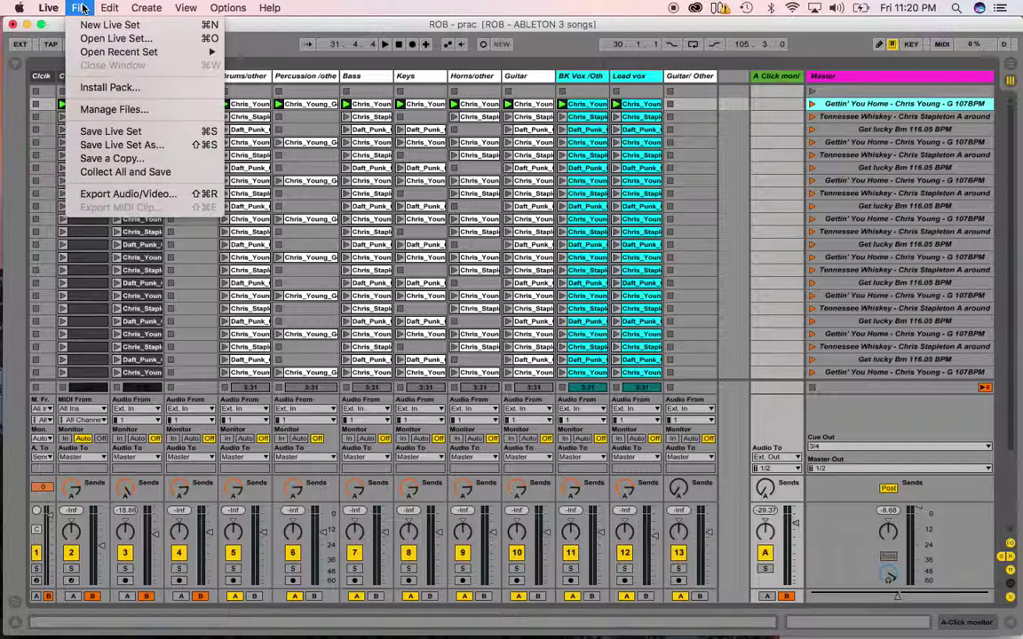
left_click(118, 195)
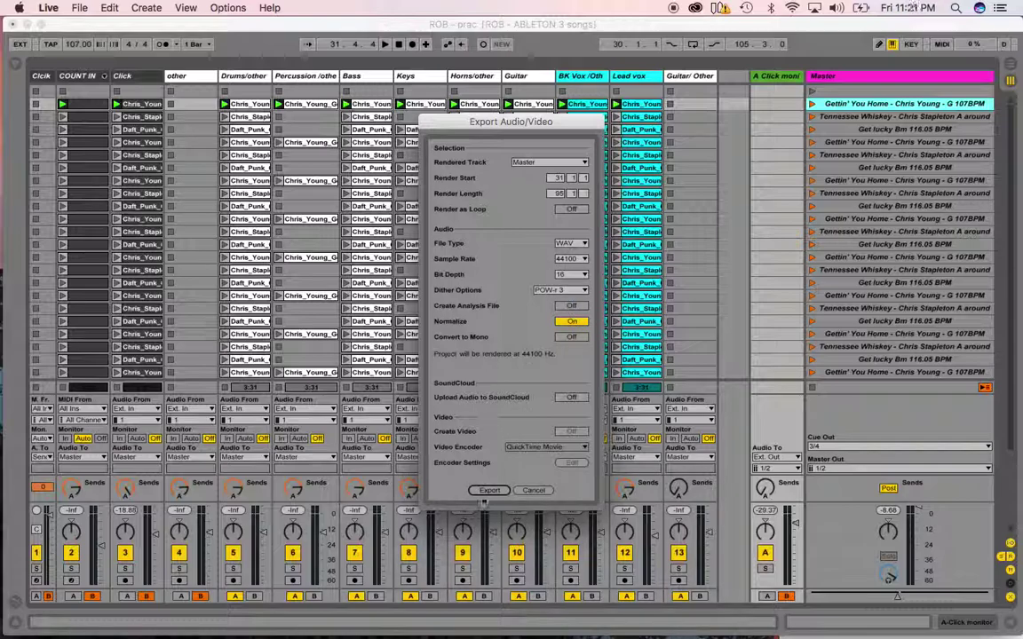
left_click(489, 491)
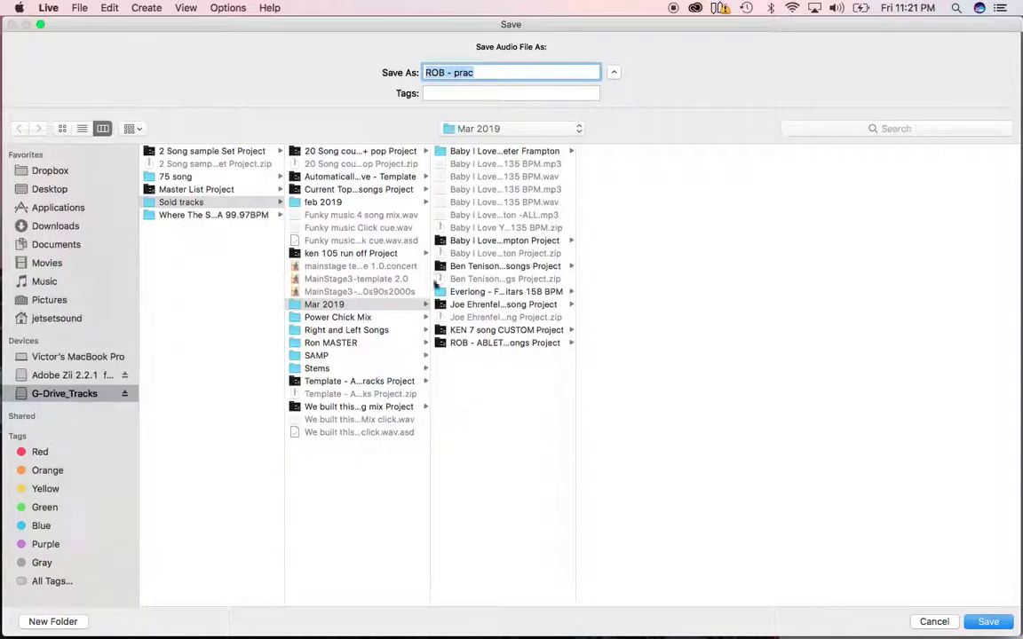
Name the exported file 'song 1' and save it to begin rendering
left_click(488, 72)
left_click_drag(448, 70, 425, 70)
type("song 1")
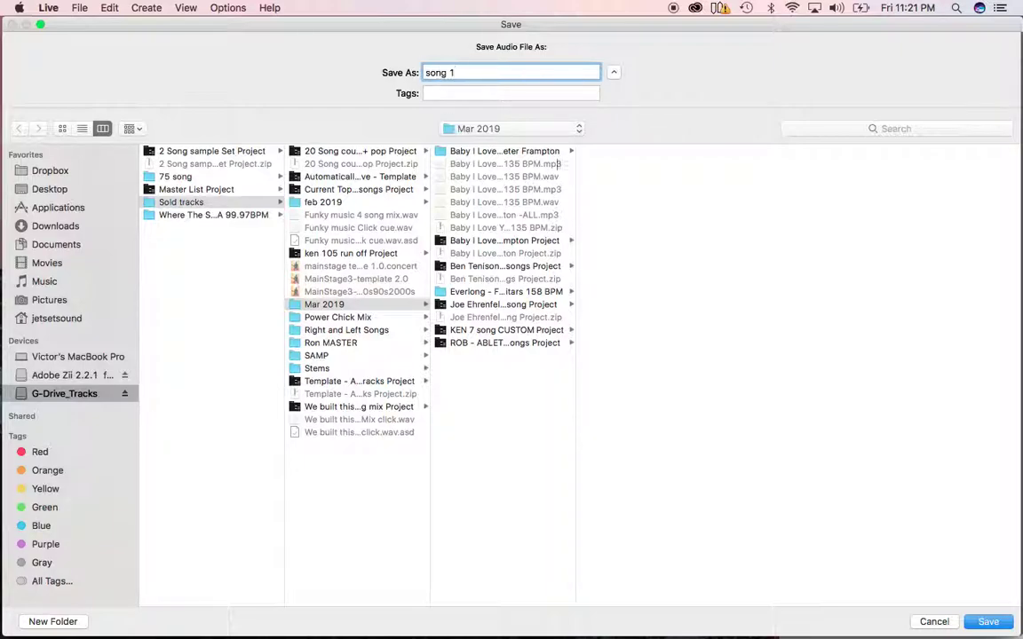
left_click(990, 620)
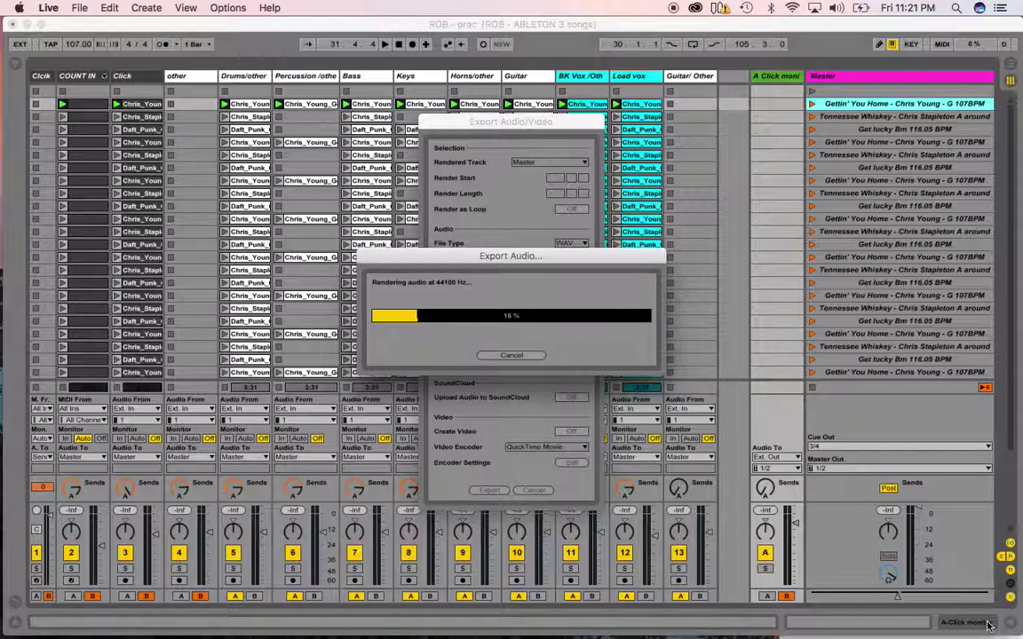
Open a new Finder window at G-Drive_Tracks > Sold tracks > Mar 2019 and select song 1.wav
mouse_move(275, 626)
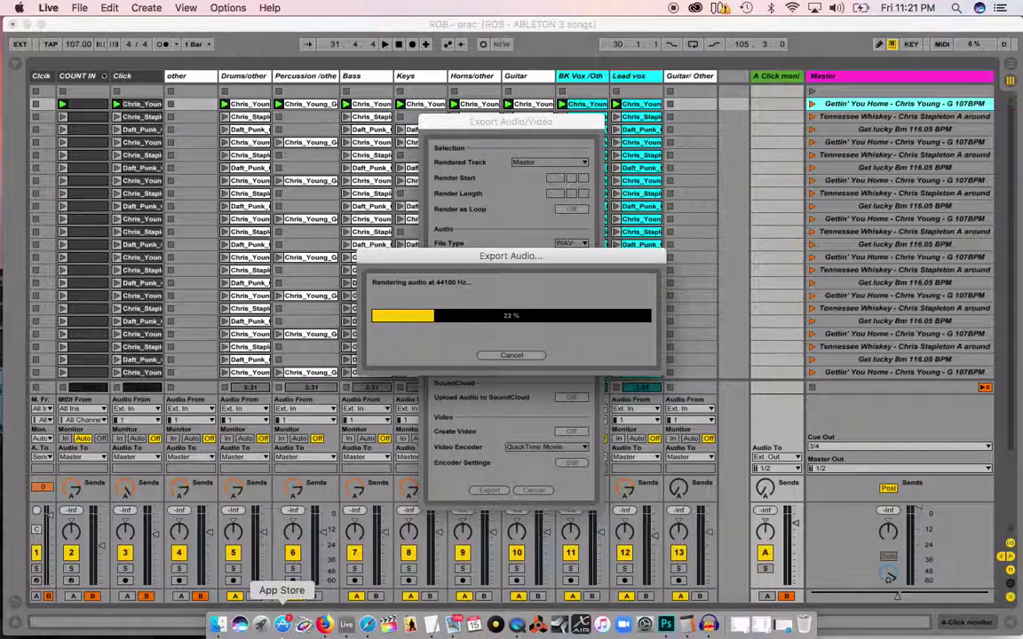
right_click(215, 626)
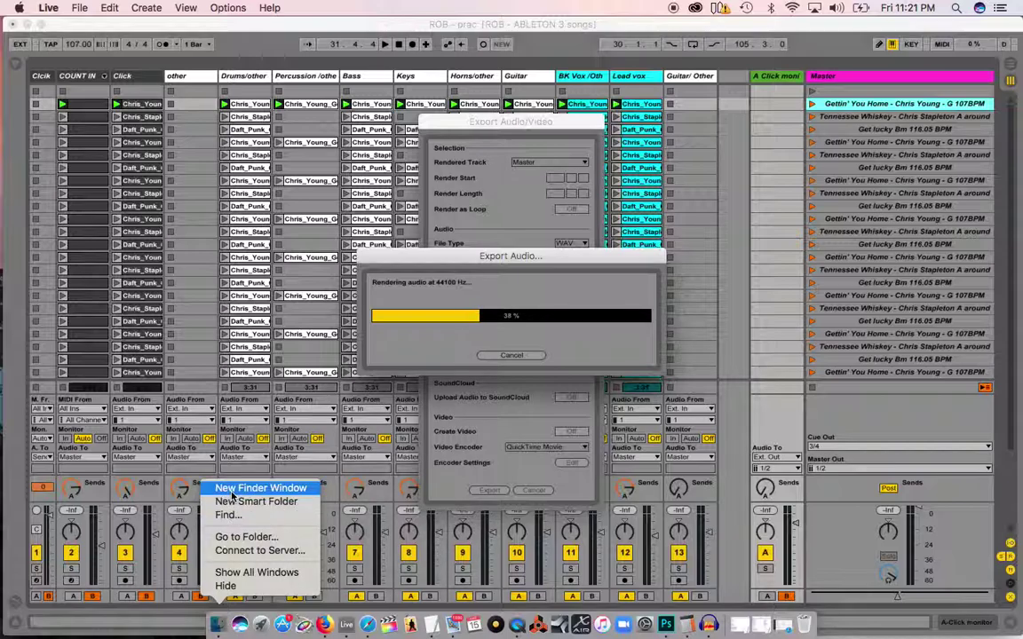
left_click(231, 491)
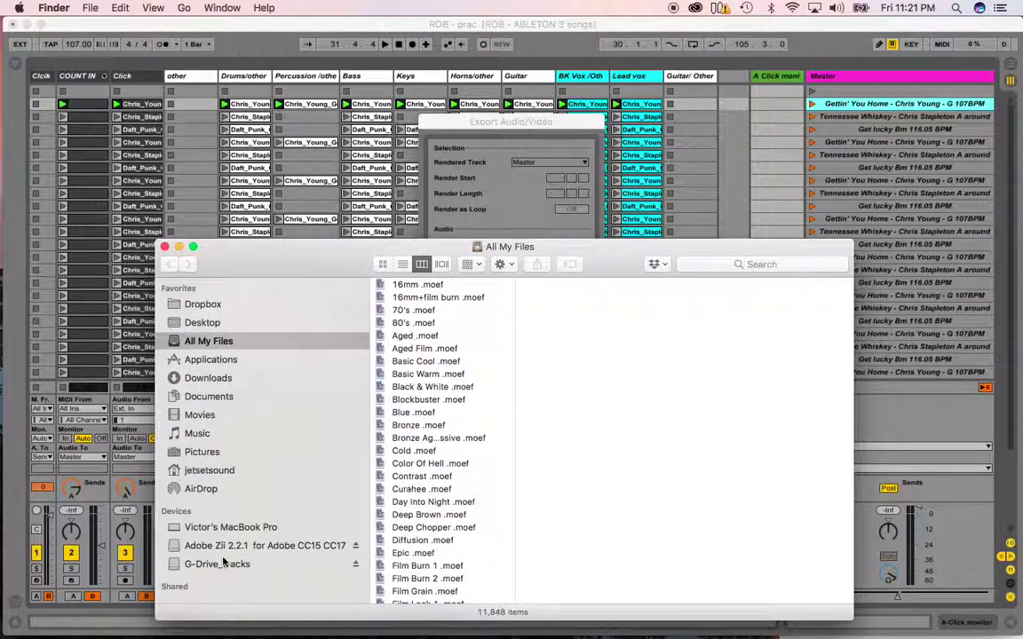
left_click(224, 563)
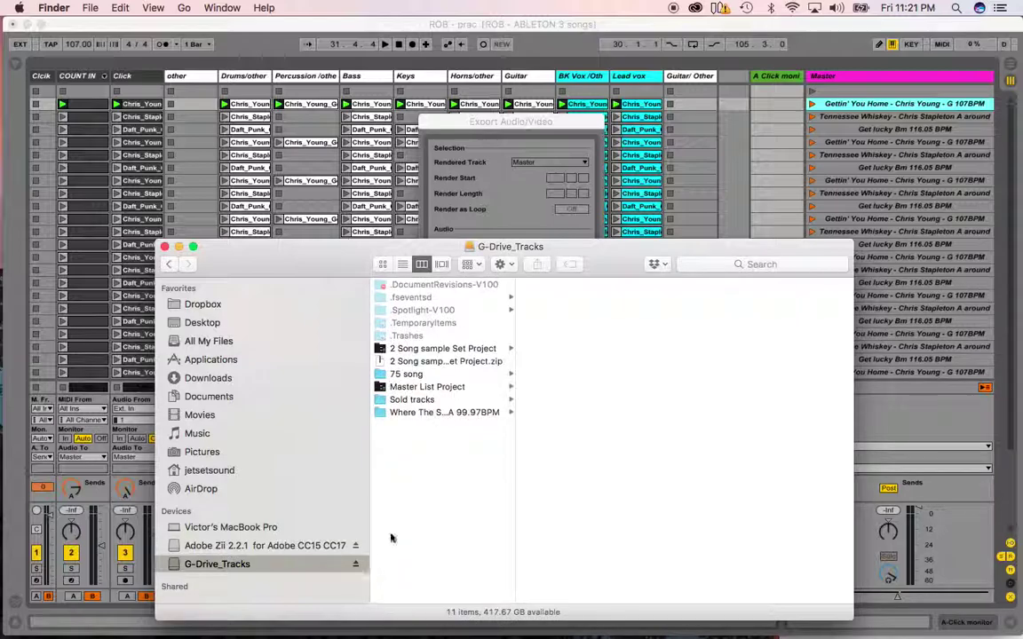
left_click(409, 399)
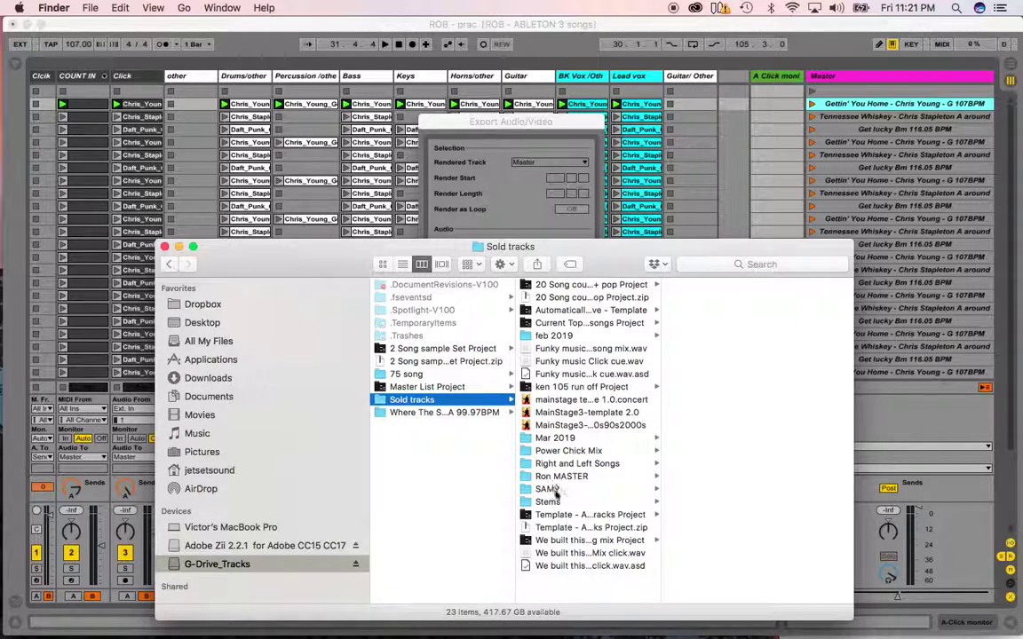
left_click(546, 439)
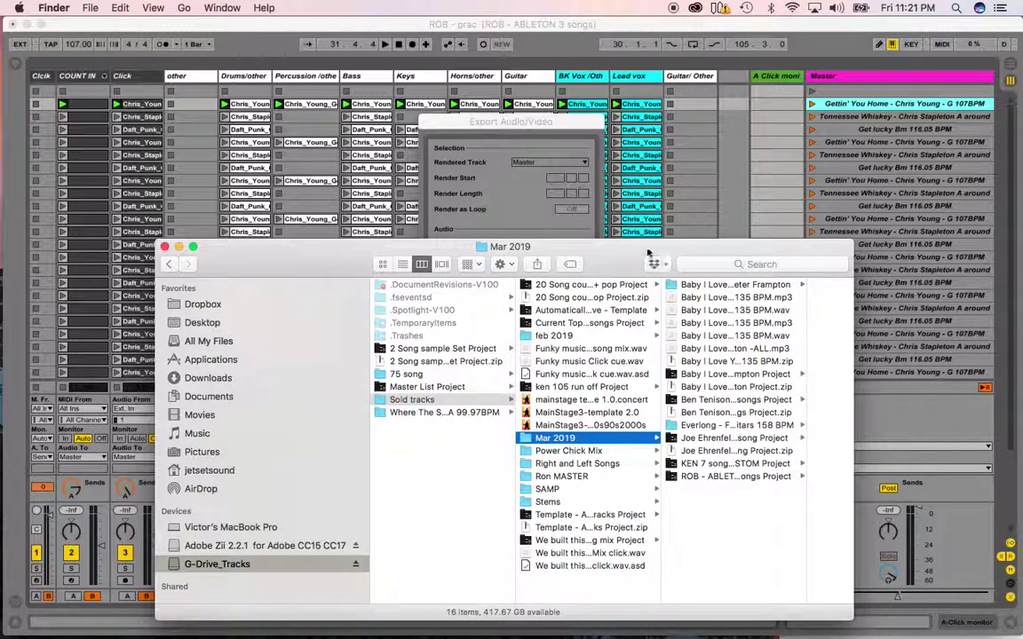
left_click_drag(648, 253, 542, 633)
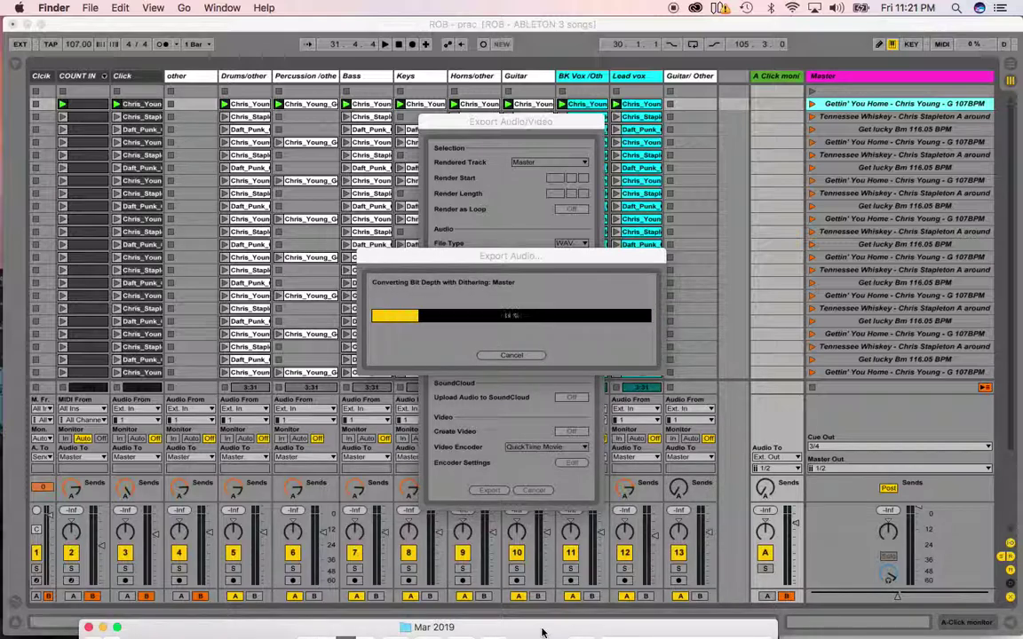
left_click_drag(542, 632, 500, 220)
left_click(611, 461)
Play song 1.wav in QuickTime Player and pause it after a few seconds
double_click(479, 461)
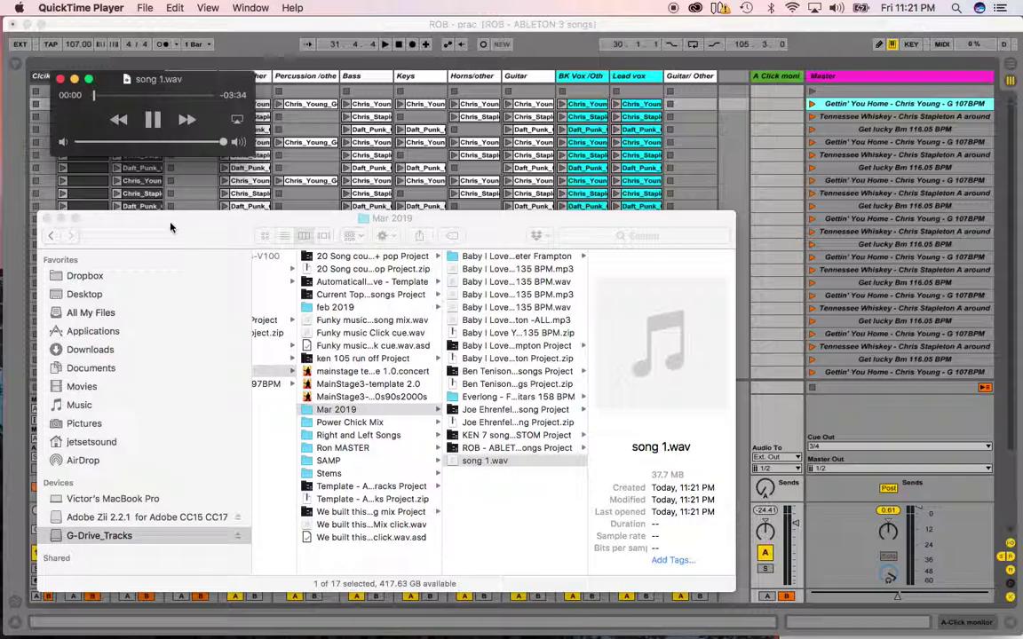
left_click_drag(172, 228, 213, 530)
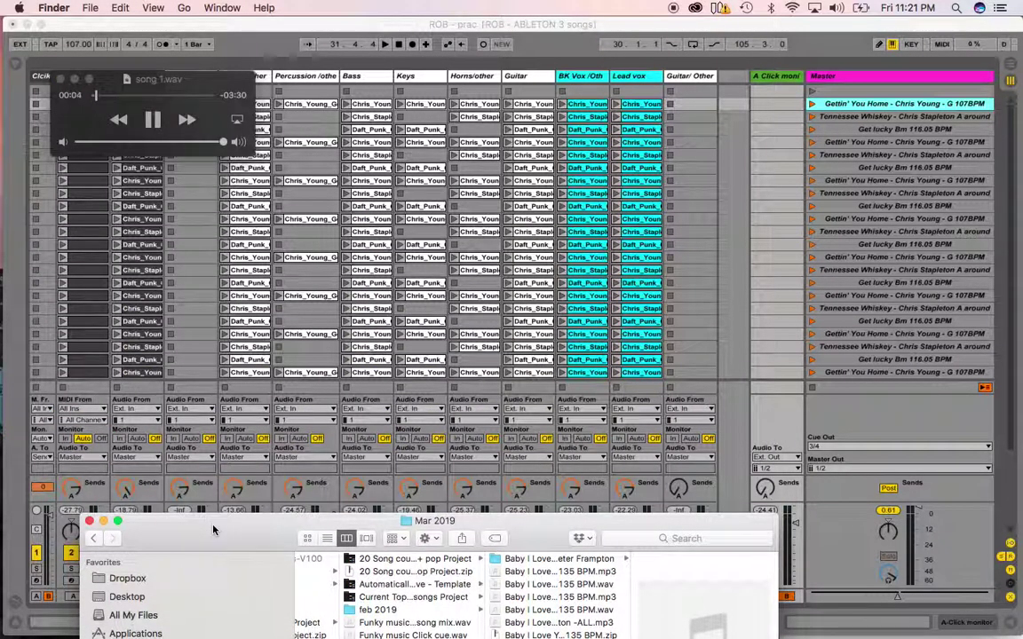
left_click(152, 121)
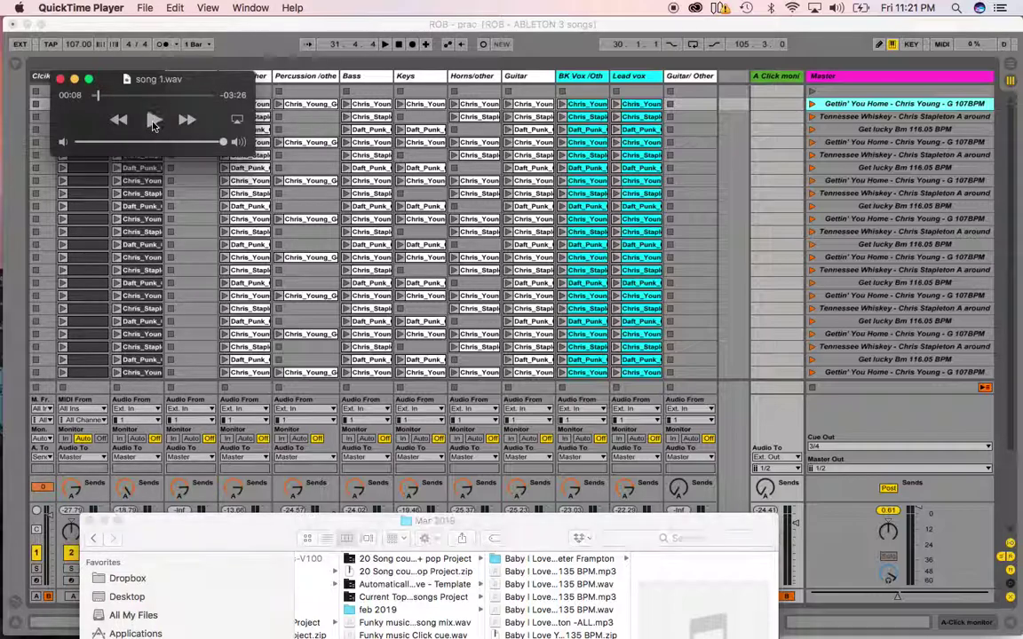
Launch and quit Audacity from the Dock, then return to the Ableton Live set
mouse_move(355, 626)
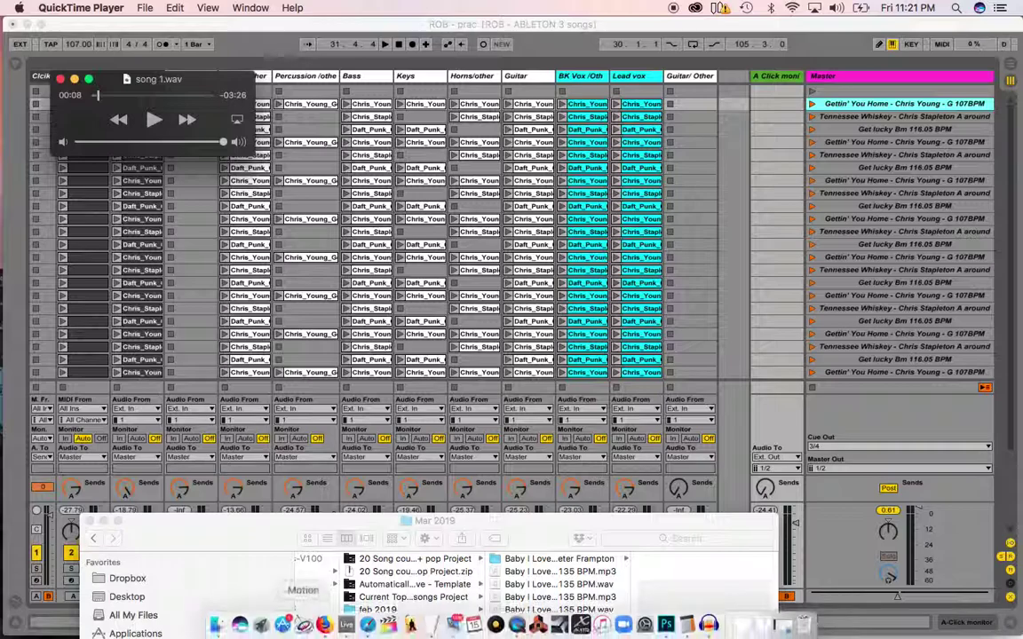
left_click(709, 627)
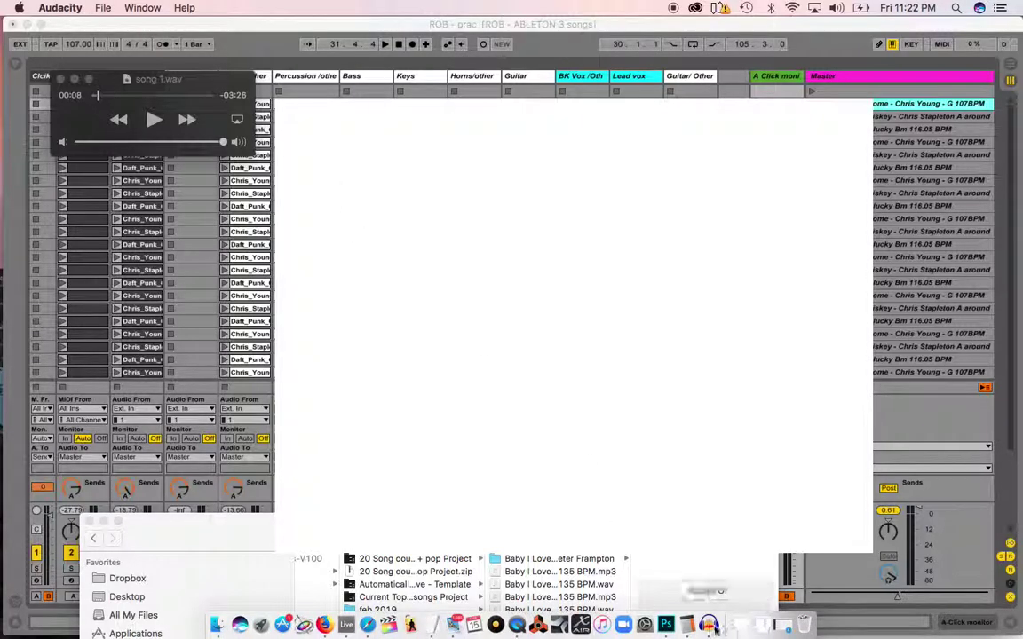
right_click(707, 627)
left_click(716, 585)
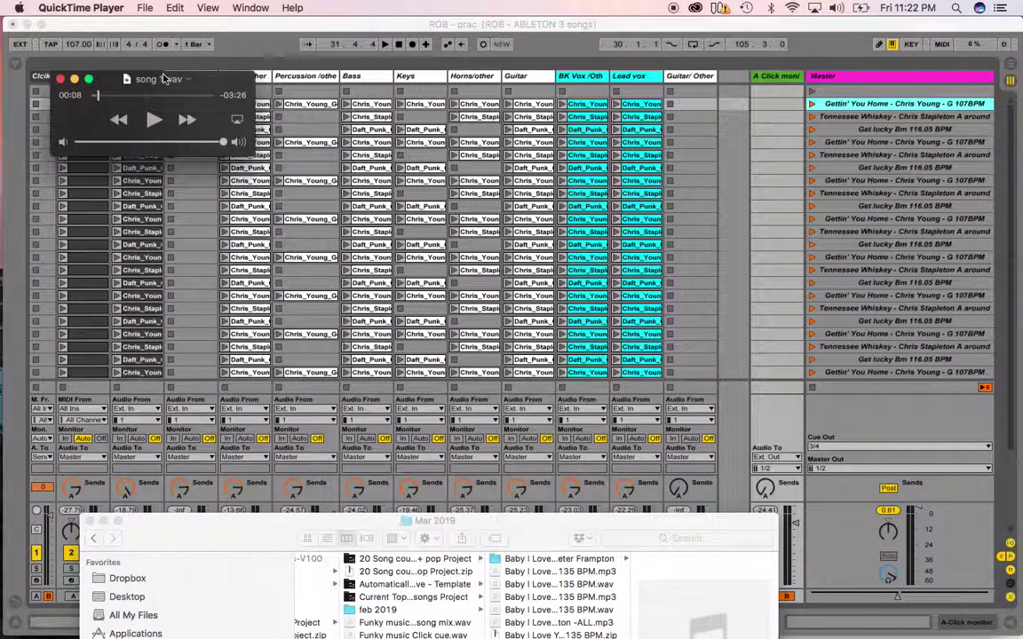
left_click(163, 79)
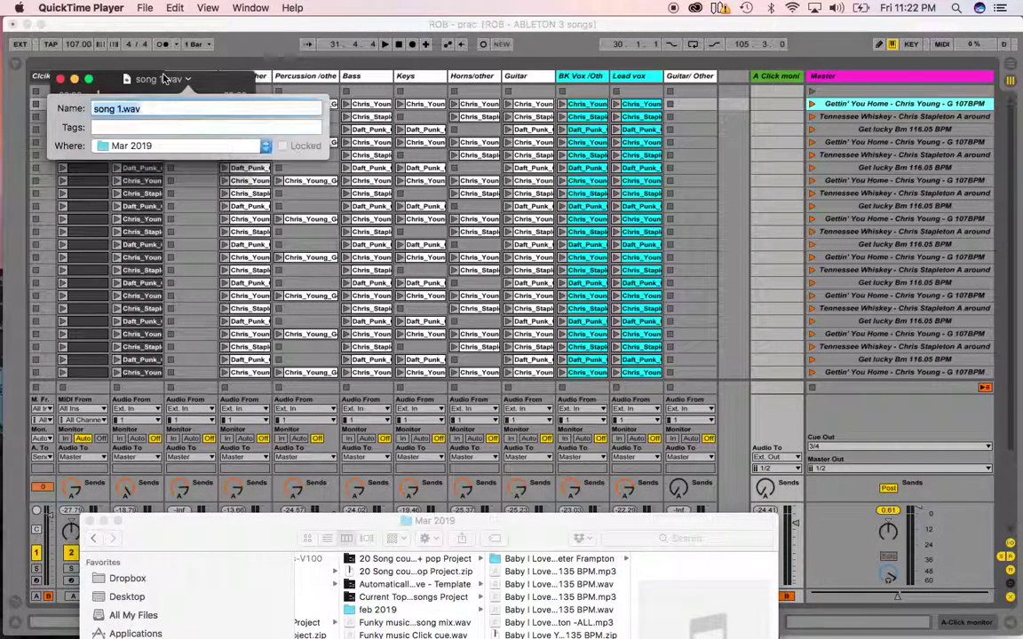
left_click(260, 31)
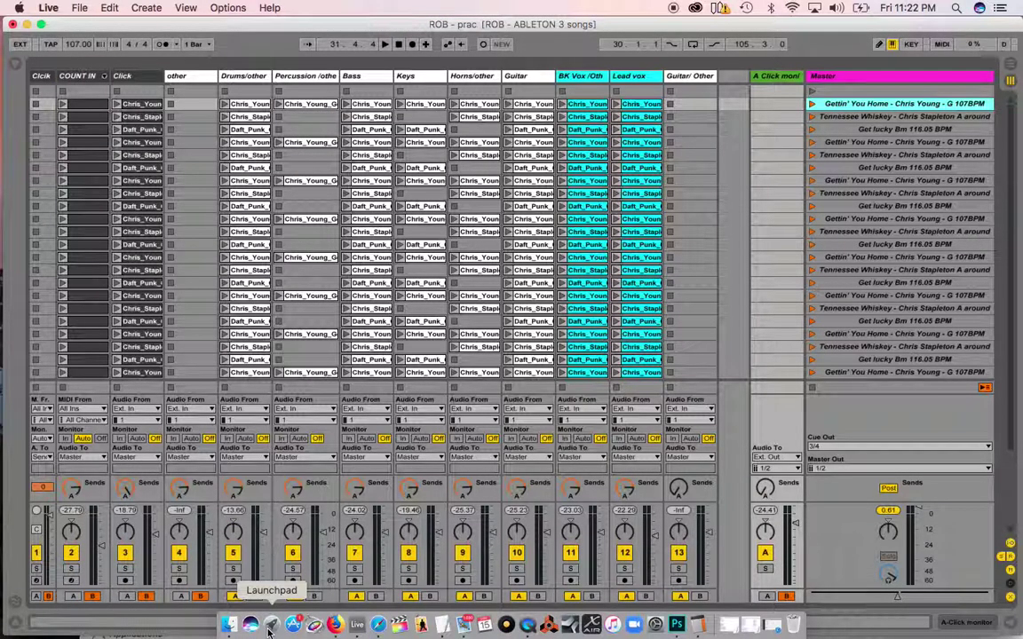
Page through Launchpad's installed apps and start Audacity 2.0.6
left_click(271, 626)
scroll(608, 397, "right", 3)
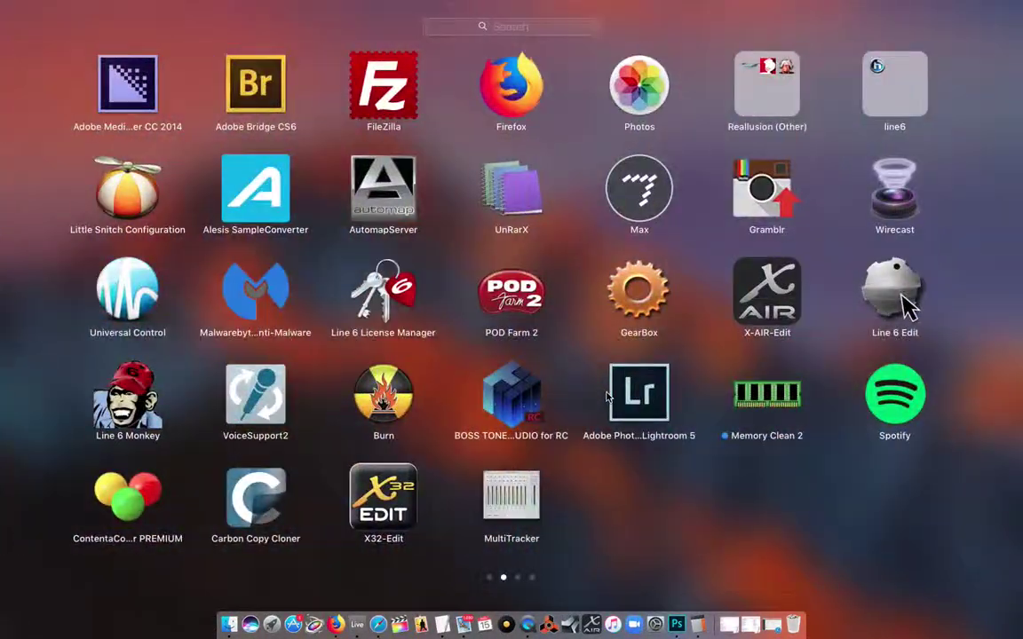
scroll(608, 397, "right", 3)
scroll(608, 397, "right", 3)
scroll(608, 397, "left", 6)
scroll(608, 397, "left", 3)
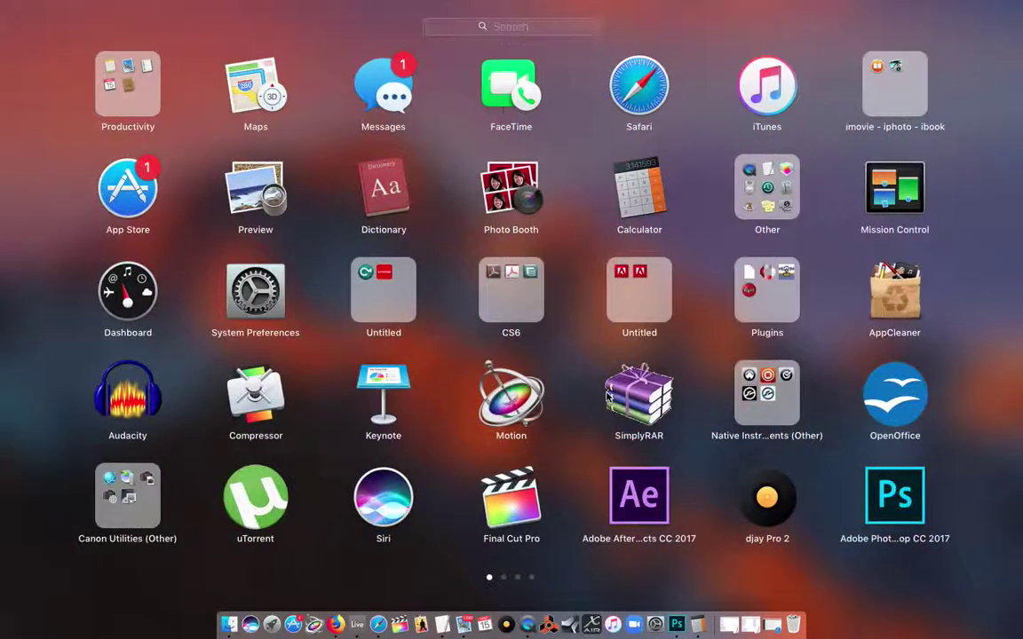
left_click(124, 398)
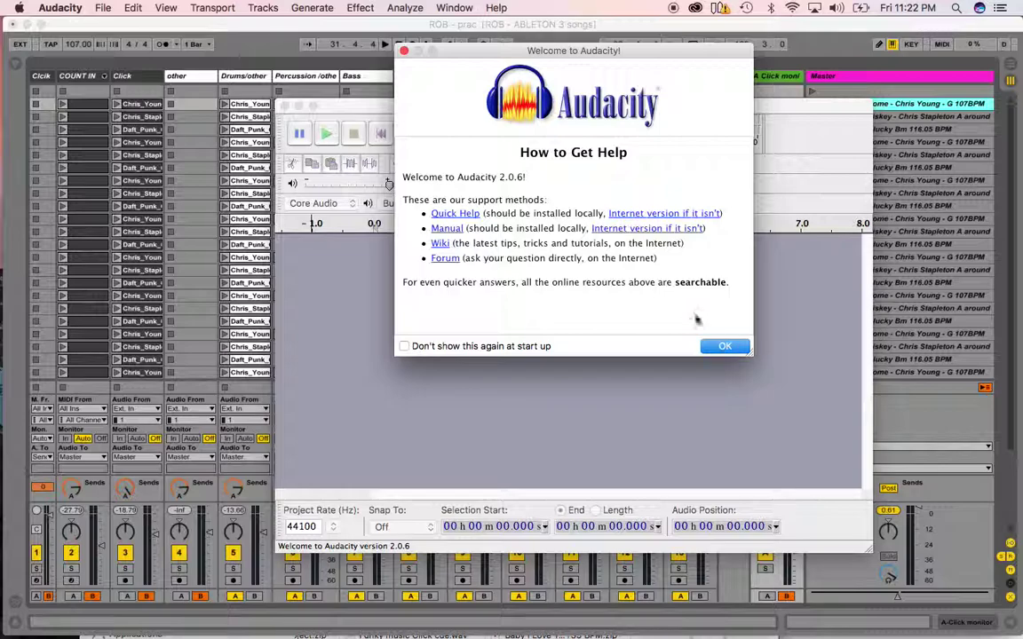
Dismiss the welcome dialog and drag song 1.wav from the Mar 2019 window into Audacity
left_click(720, 350)
mouse_move(297, 628)
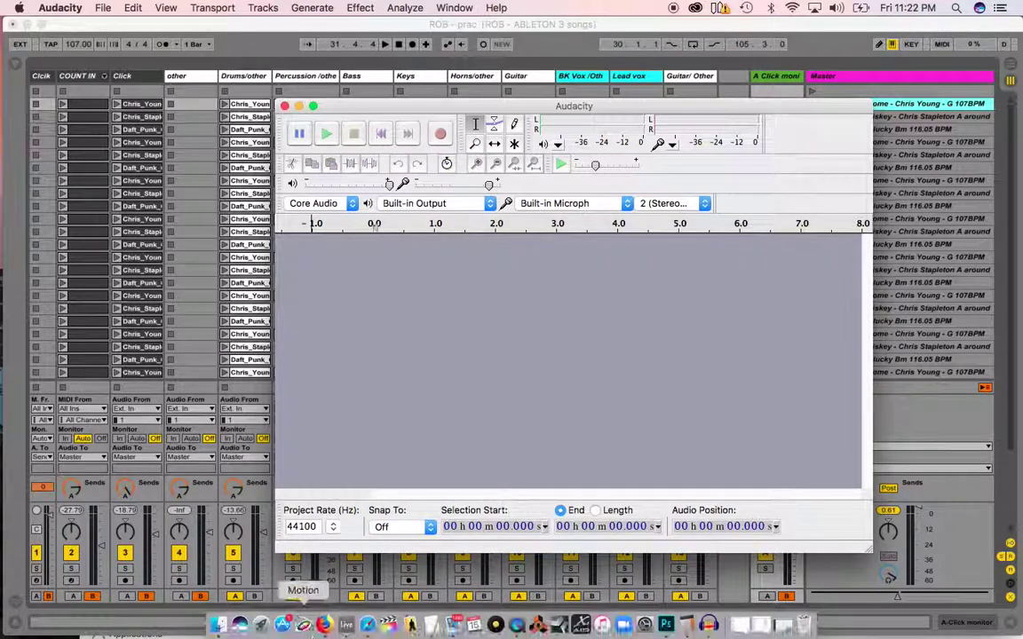
left_click(219, 626)
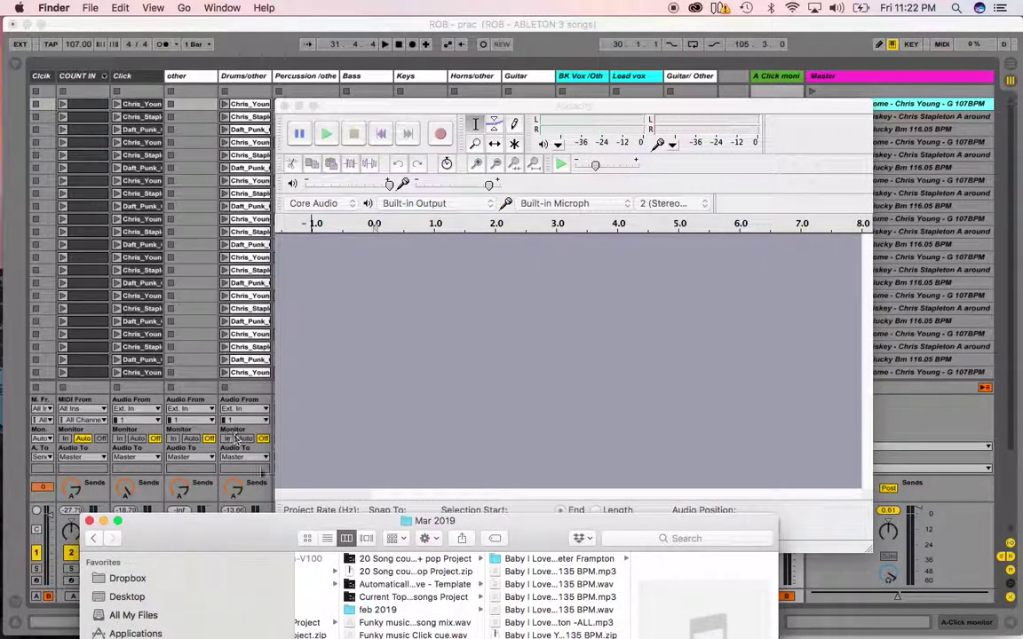
left_click_drag(266, 533, 229, 306)
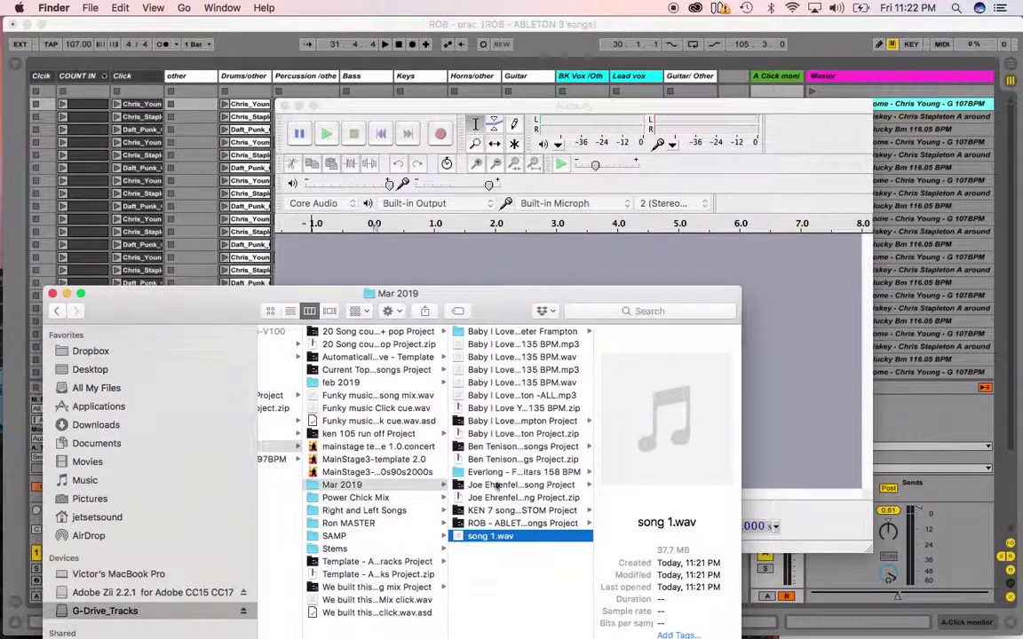
left_click_drag(457, 538, 394, 224)
left_click_drag(229, 291, 263, 529)
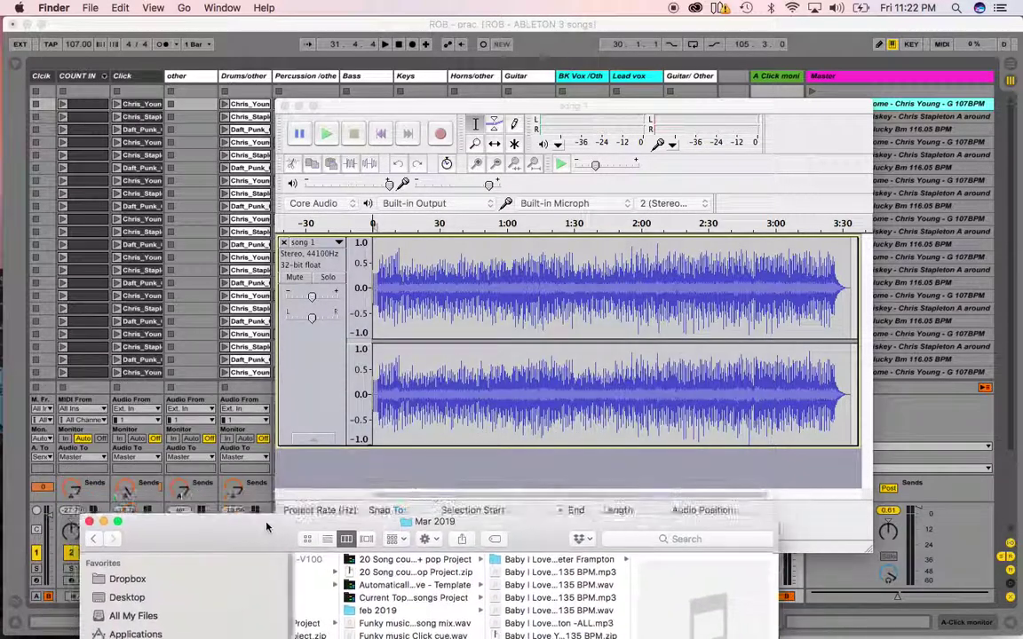
Open Audacity's Export Audio dialog with MP3 Files as the format
left_click(346, 108)
left_click(103, 7)
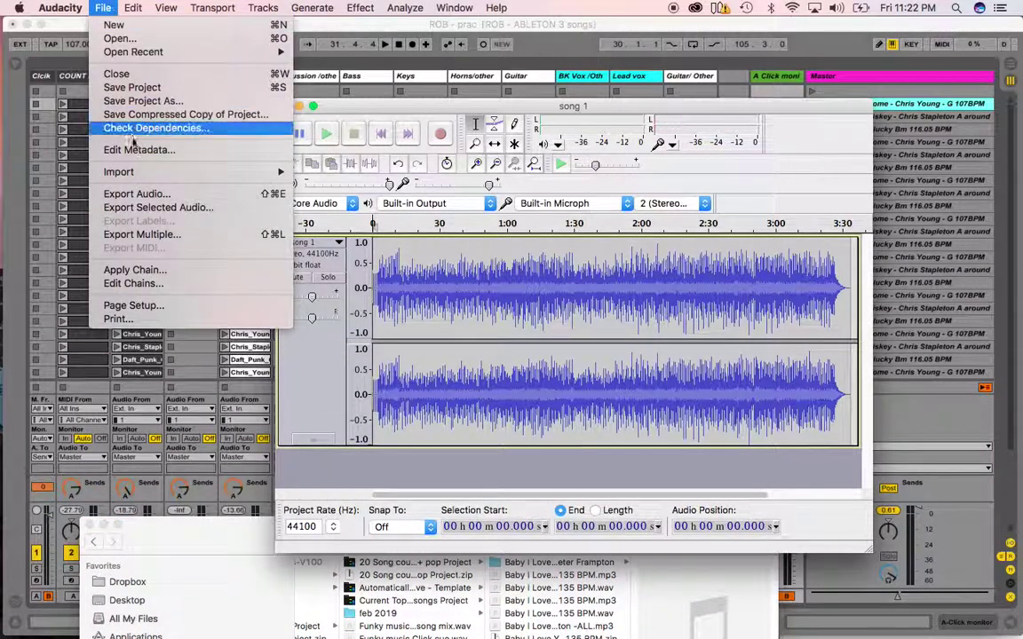
left_click(138, 196)
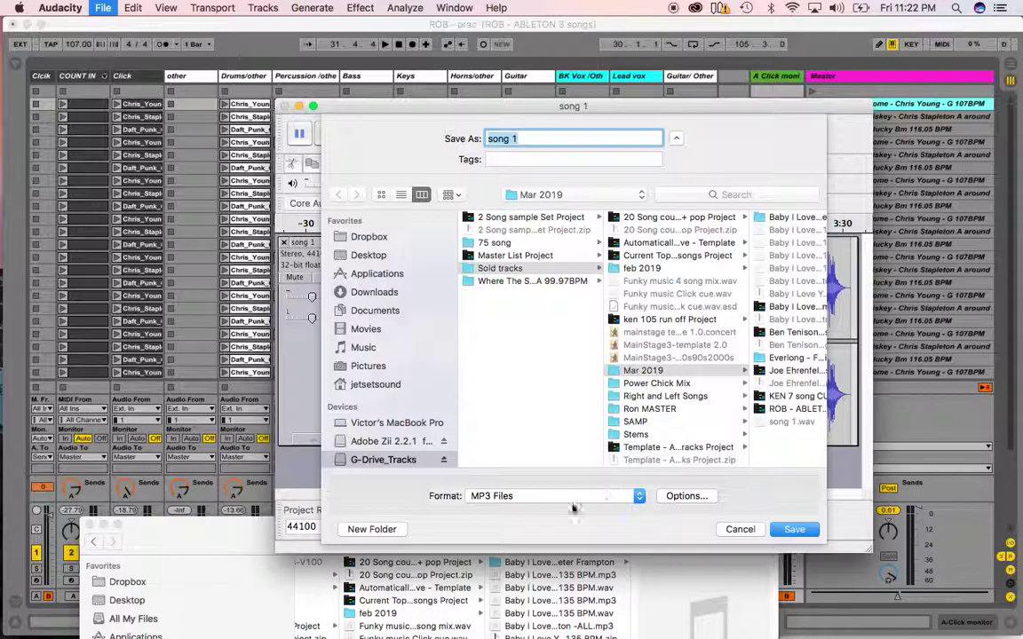
left_click(639, 496)
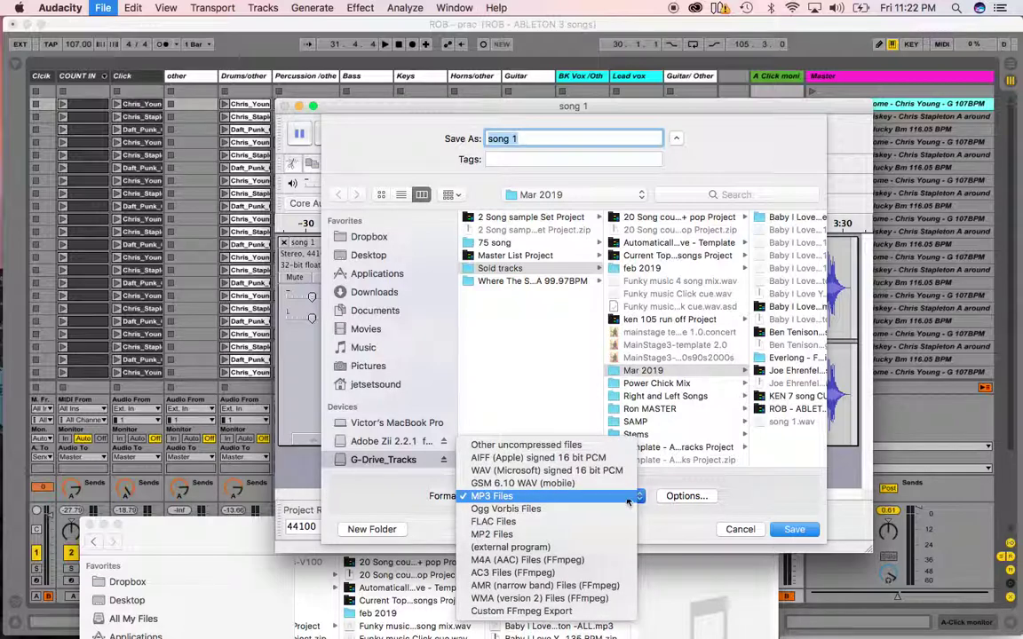
left_click(615, 497)
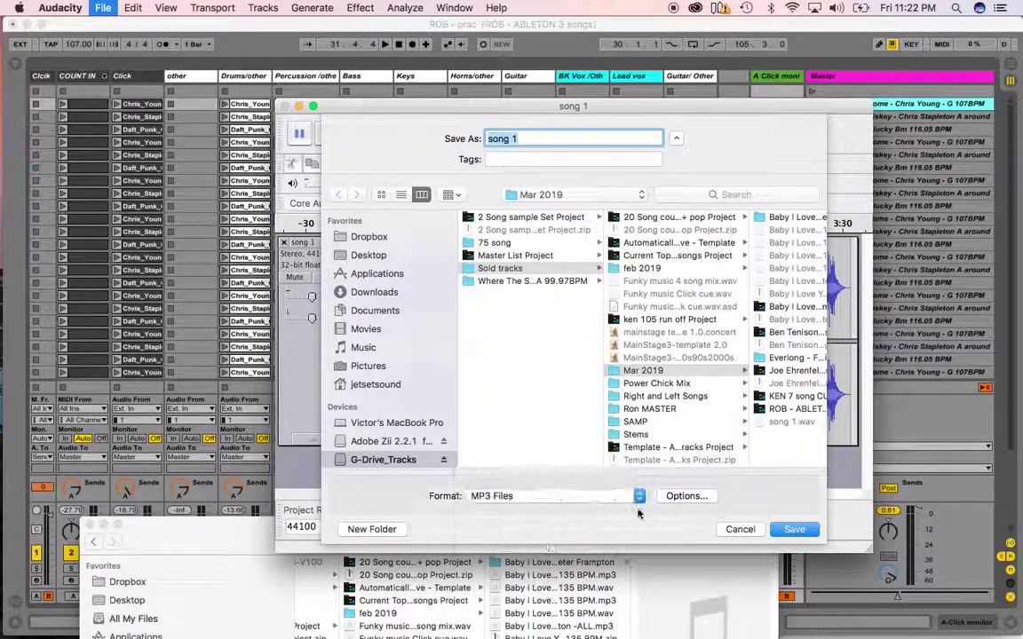
Set the MP3 options to constant 320 kbps and save the export into Mar 2019
left_click(688, 496)
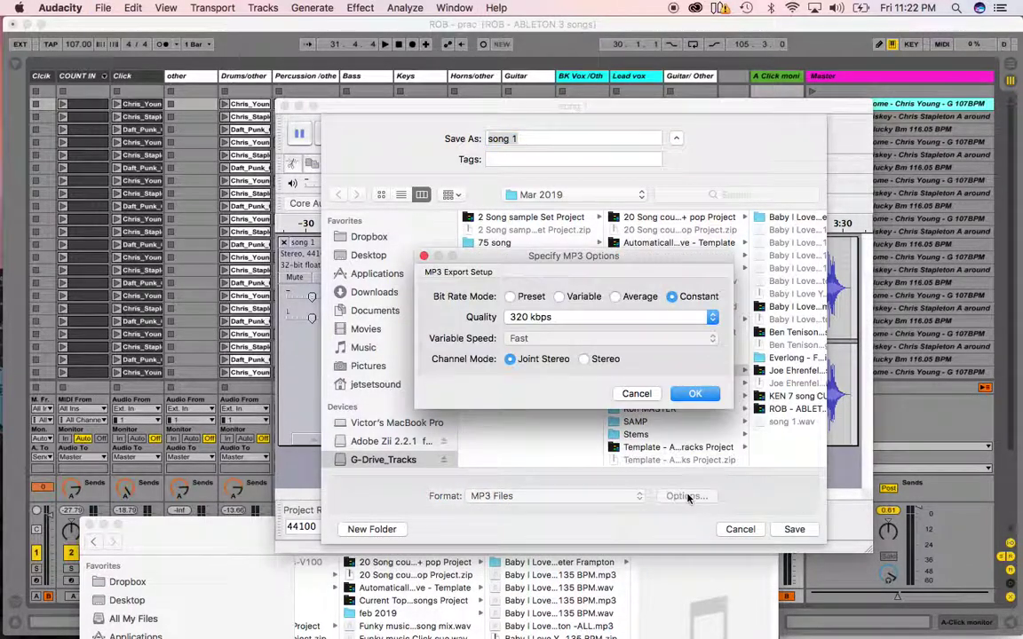
left_click(684, 320)
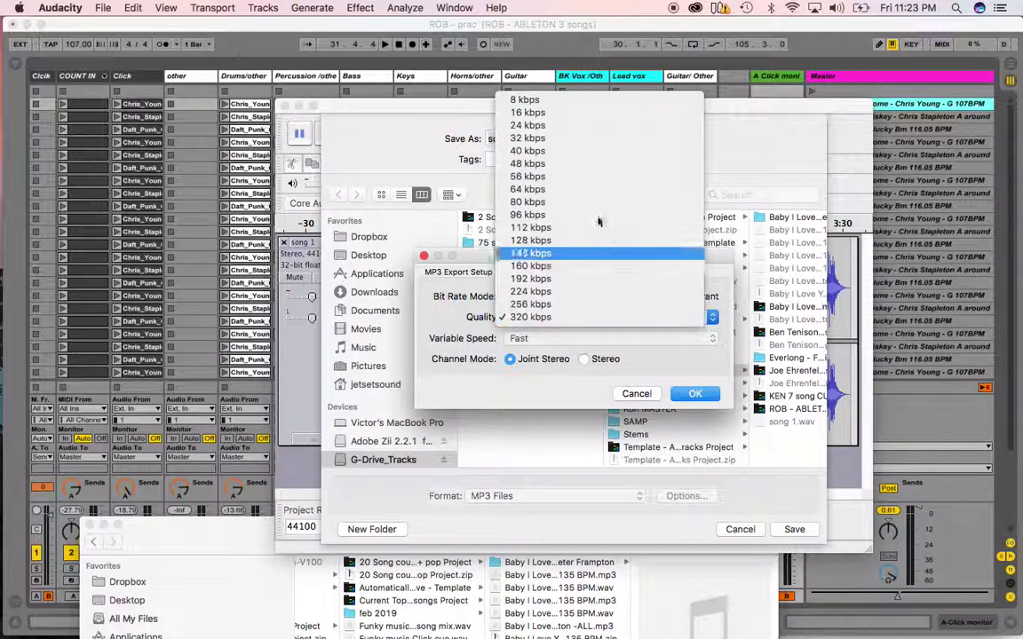
left_click(550, 239)
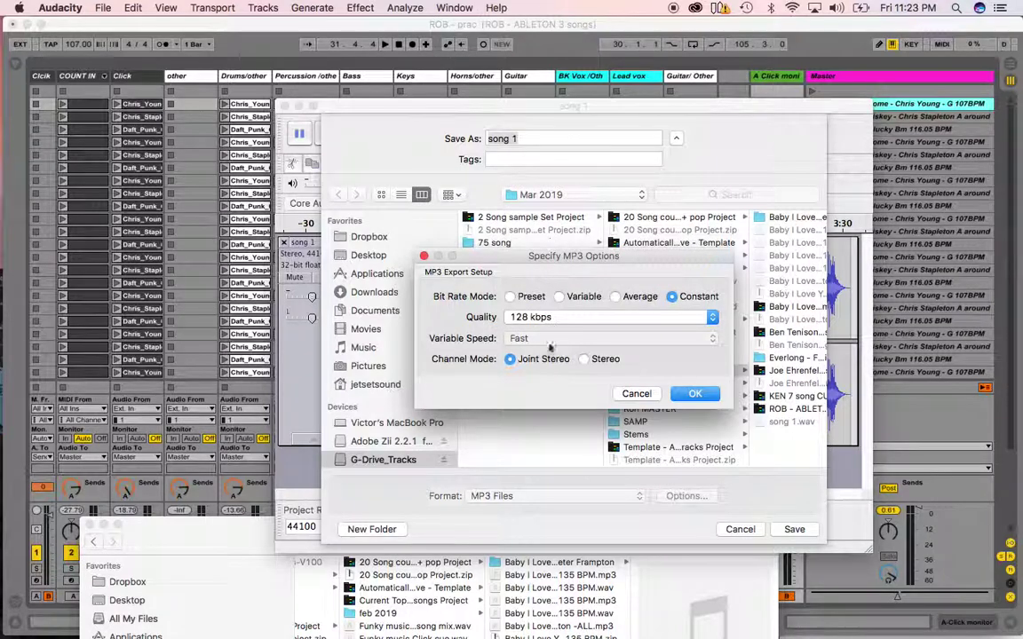
left_click(577, 318)
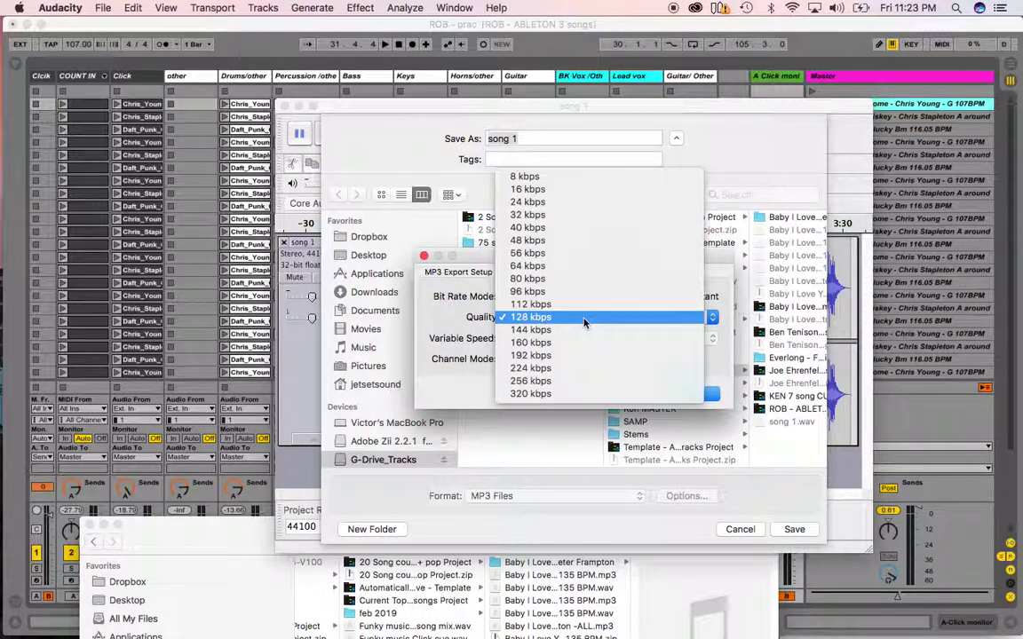
left_click(551, 395)
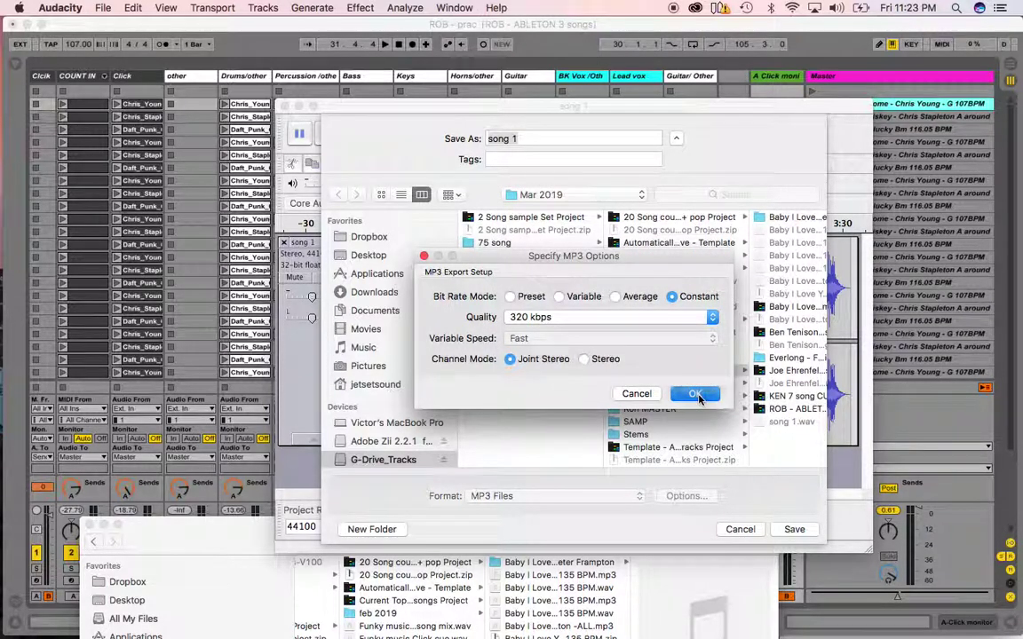
left_click(697, 395)
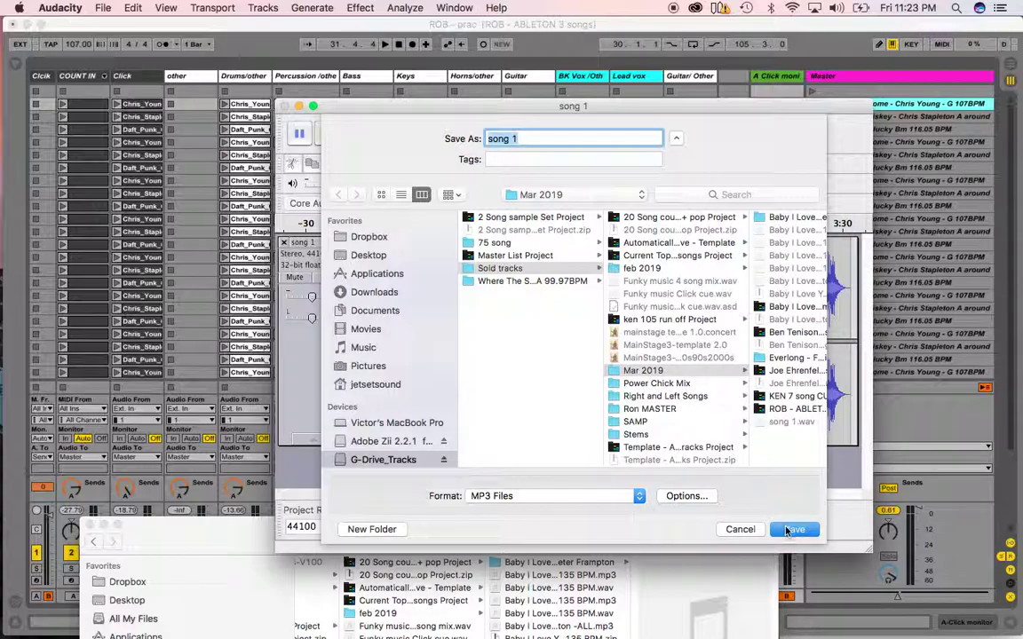
left_click(793, 529)
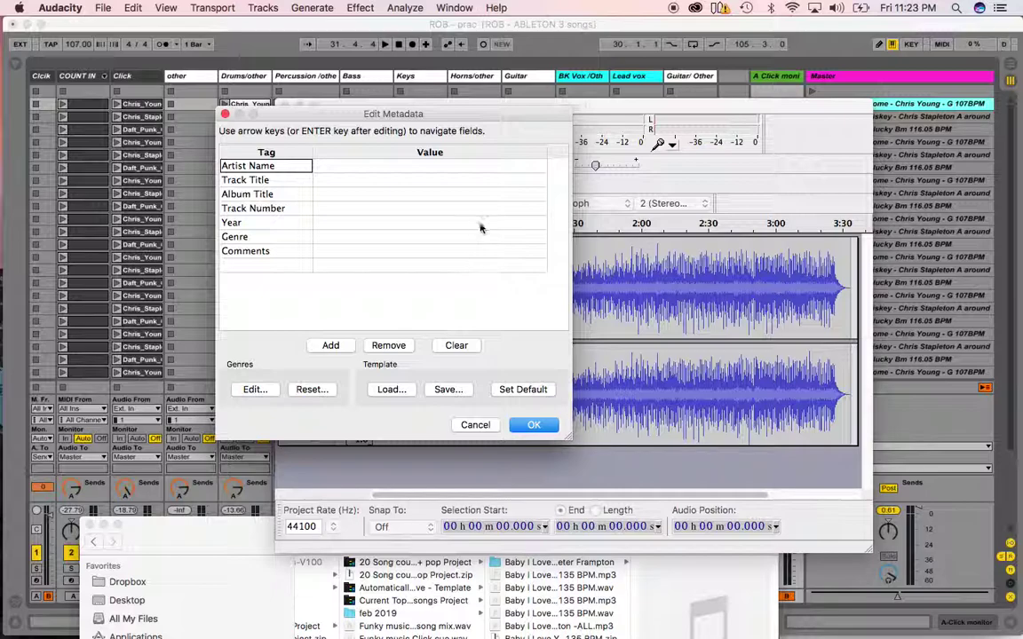
Accept the Edit Metadata dialog with empty tags so the MP3 export runs
left_click(531, 426)
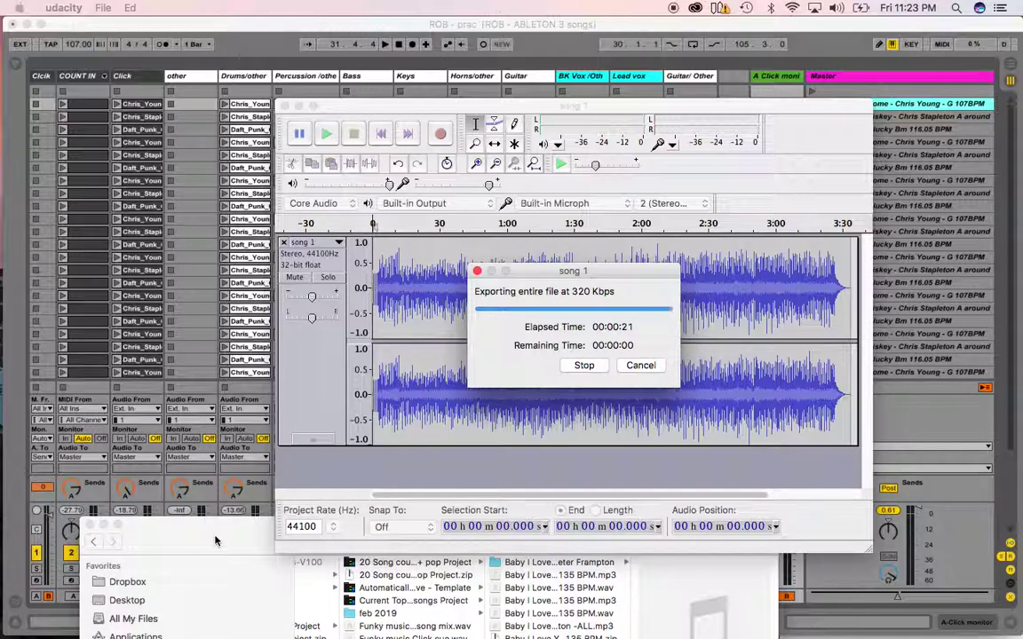
Open song 1.mp3 from the Mar 2019 folder and play it to check the export
left_click(215, 541)
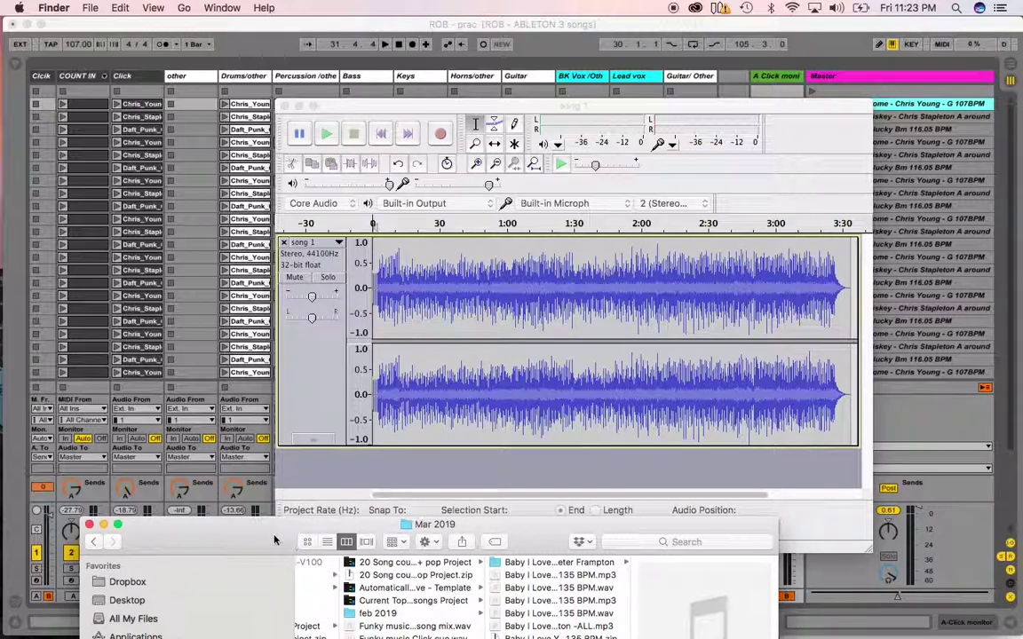
left_click_drag(274, 539, 273, 256)
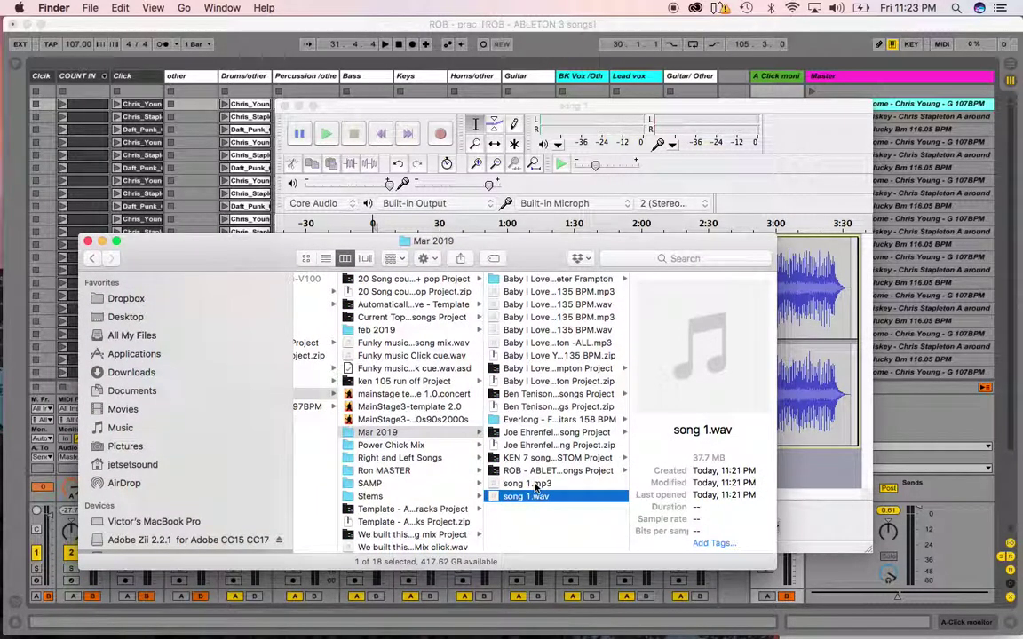
double_click(536, 484)
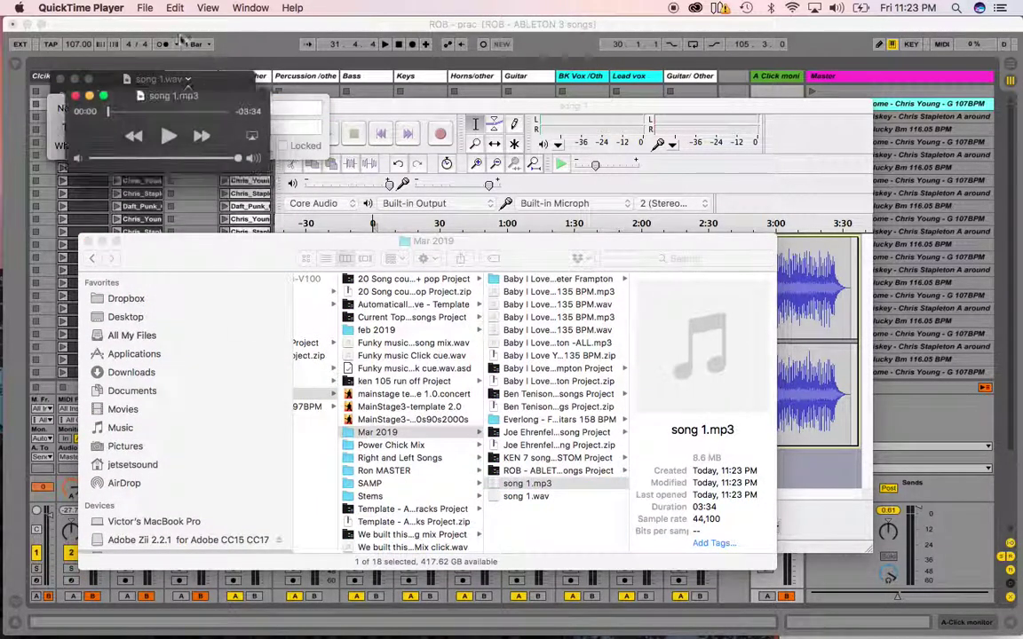
left_click(168, 136)
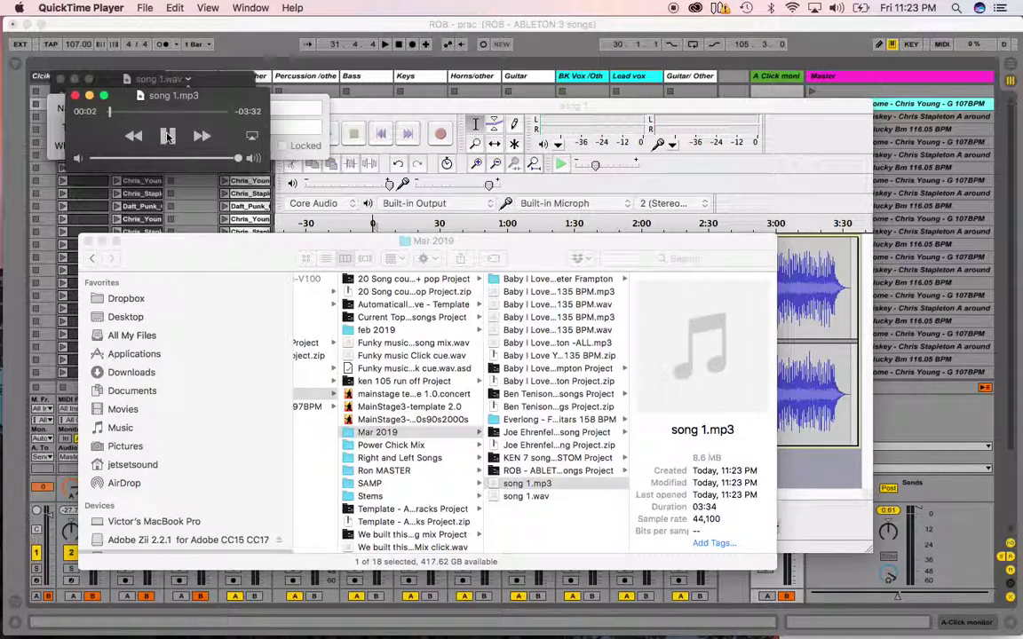
Close both song previews, the Mar 2019 window, and Audacity without saving the project
left_click(75, 96)
left_click(60, 79)
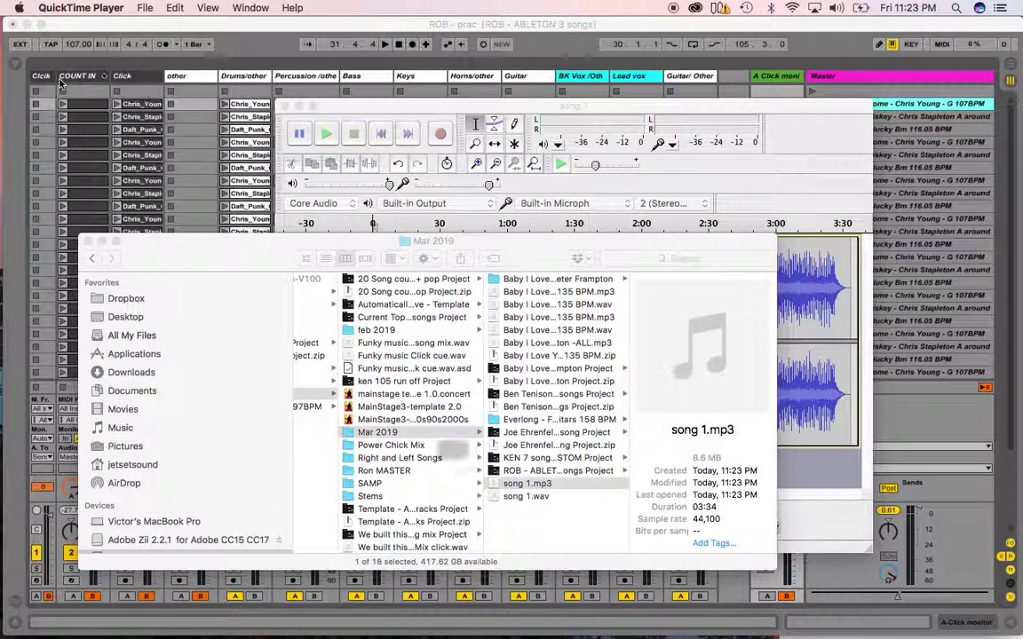
left_click(87, 241)
left_click(285, 104)
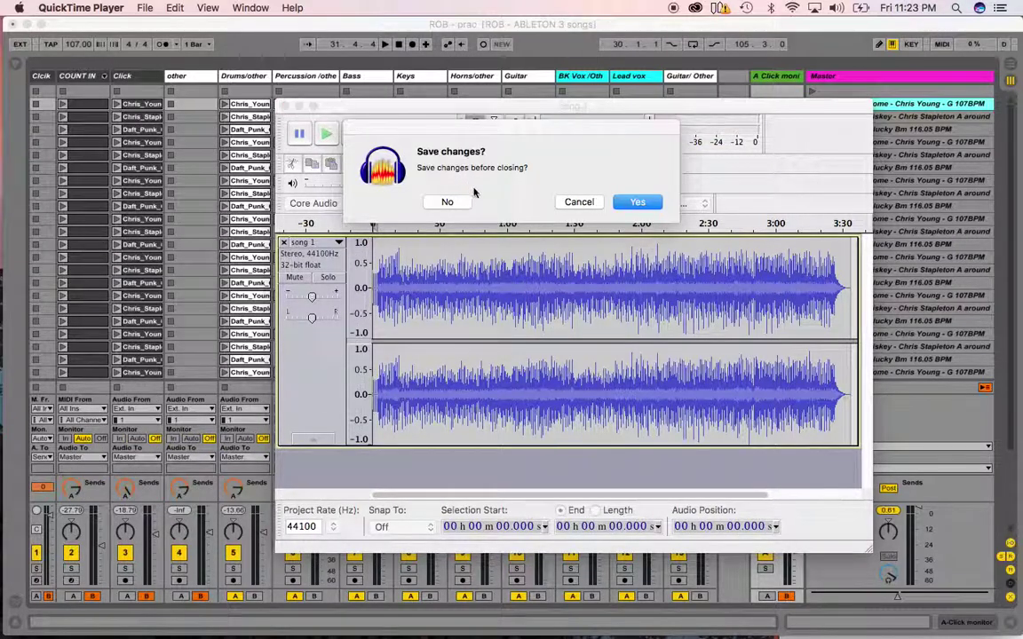
left_click(448, 202)
left_click(448, 203)
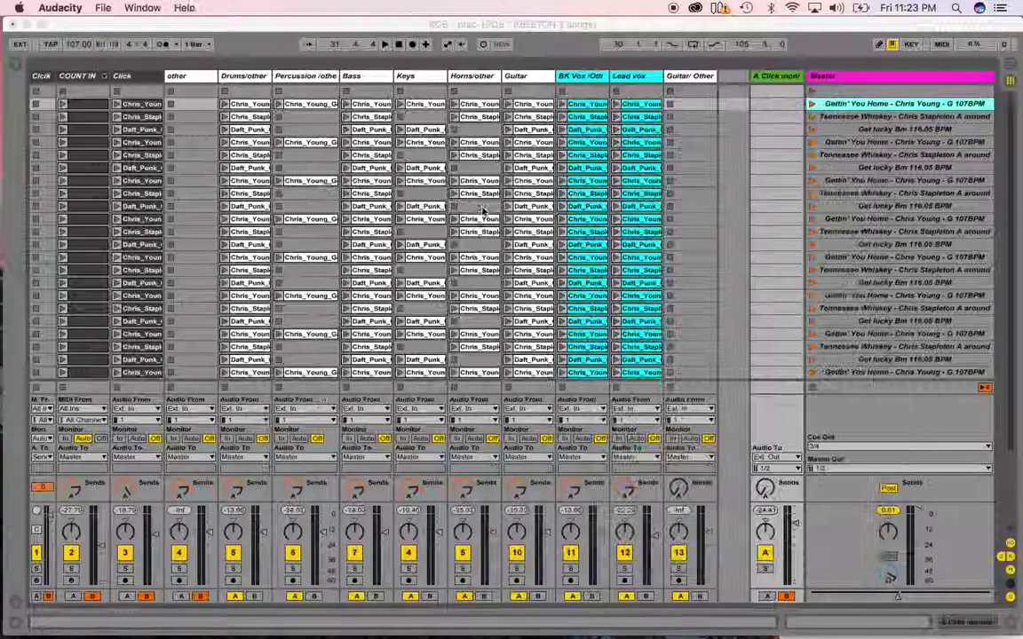
Launch the Tennessee Whiskey scene, then relaunch it from the start
left_click(812, 117)
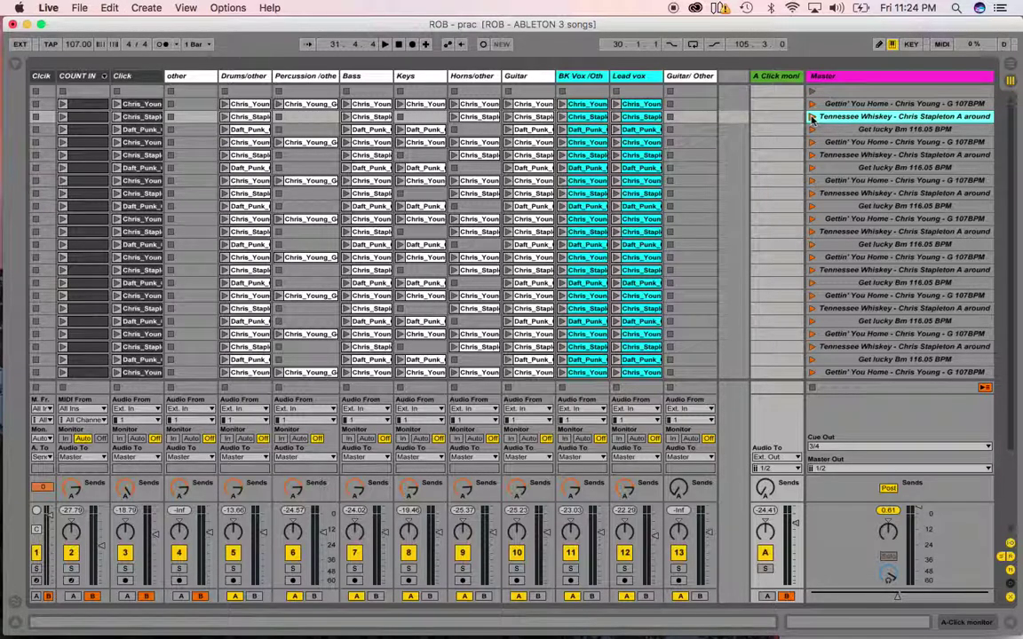
left_click(811, 117)
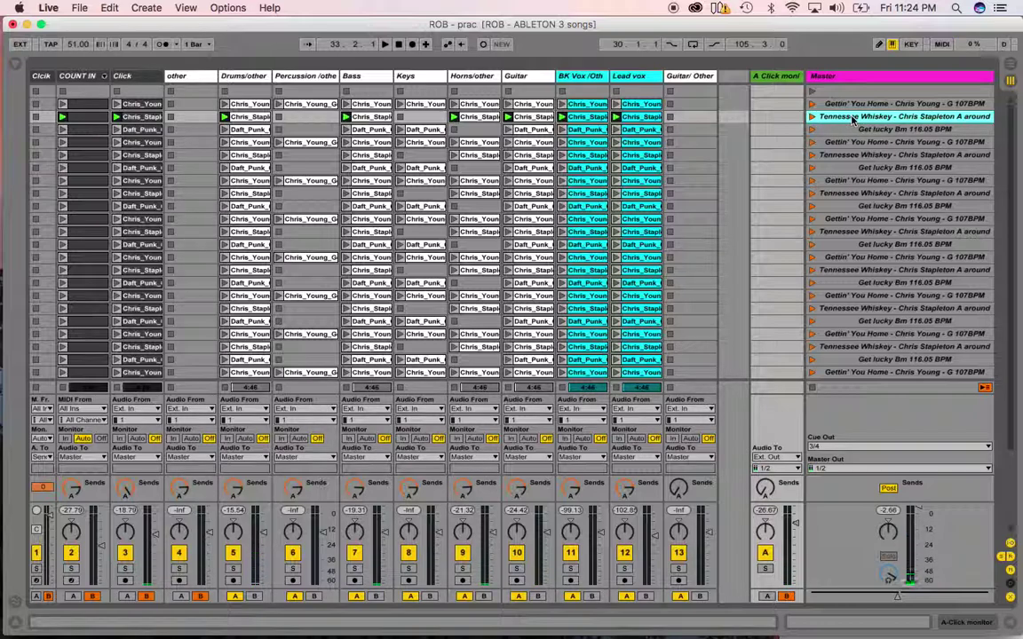
right_click(853, 118)
left_click(877, 185)
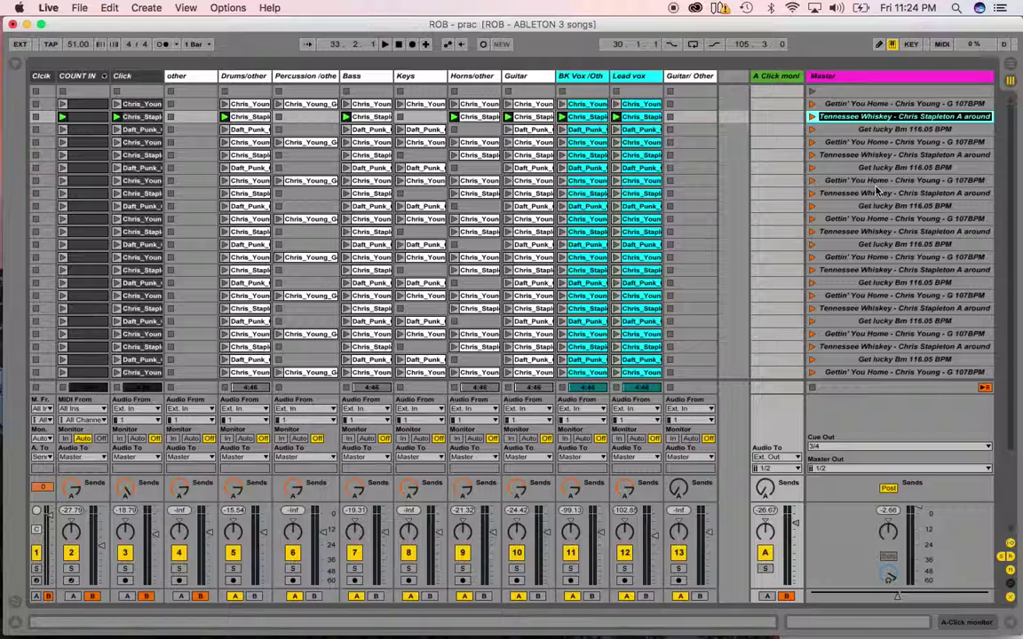
left_click(842, 126)
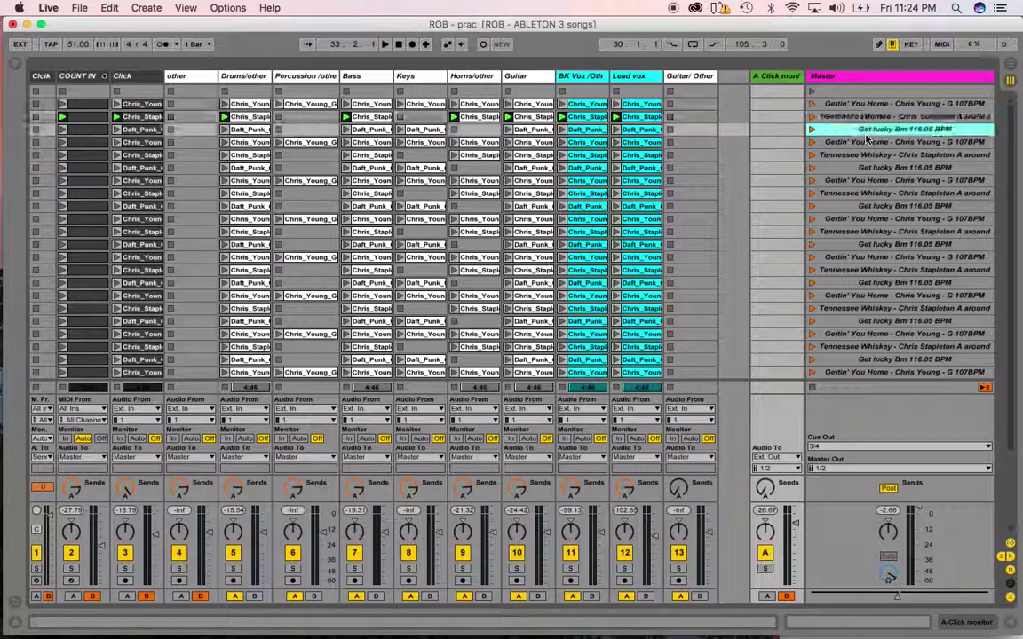
left_click(819, 119)
left_click(810, 117)
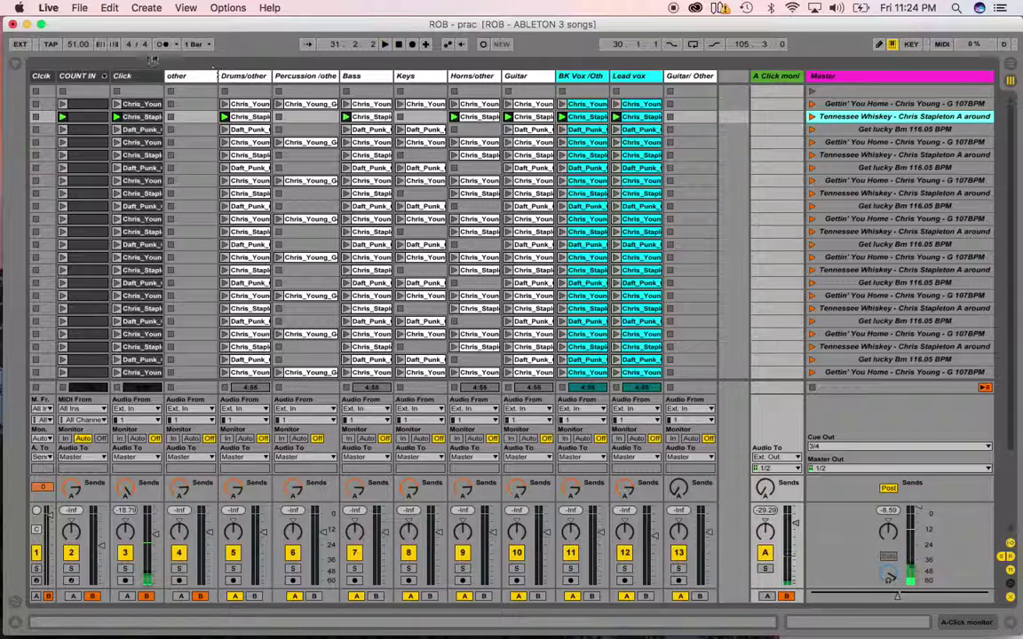
left_click(80, 8)
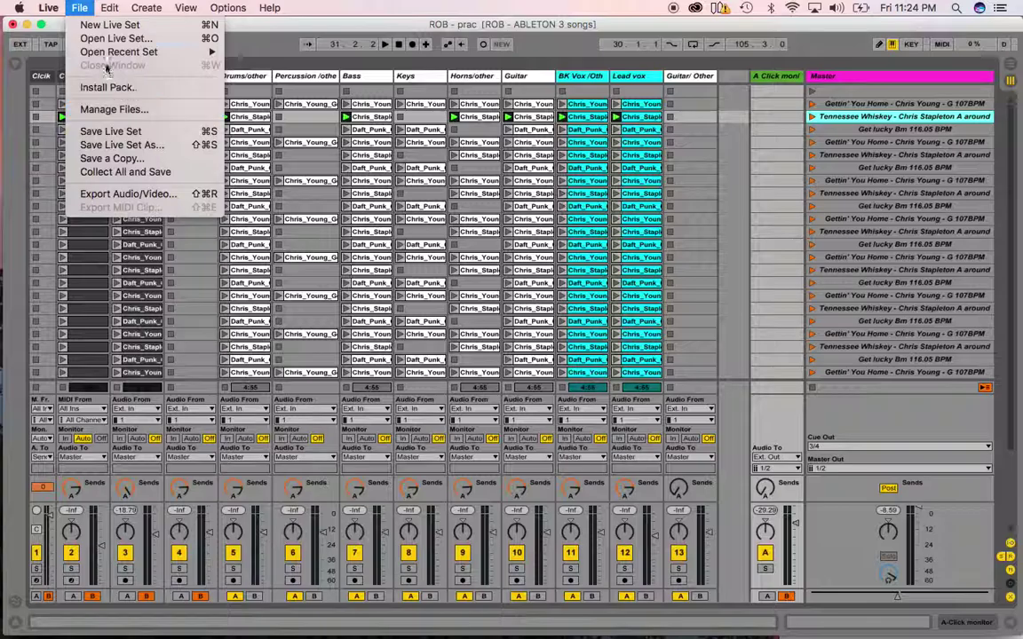
Render the Master track to a WAV named 'ROB / ABLETON' in the Mar 2019 folder
left_click(114, 194)
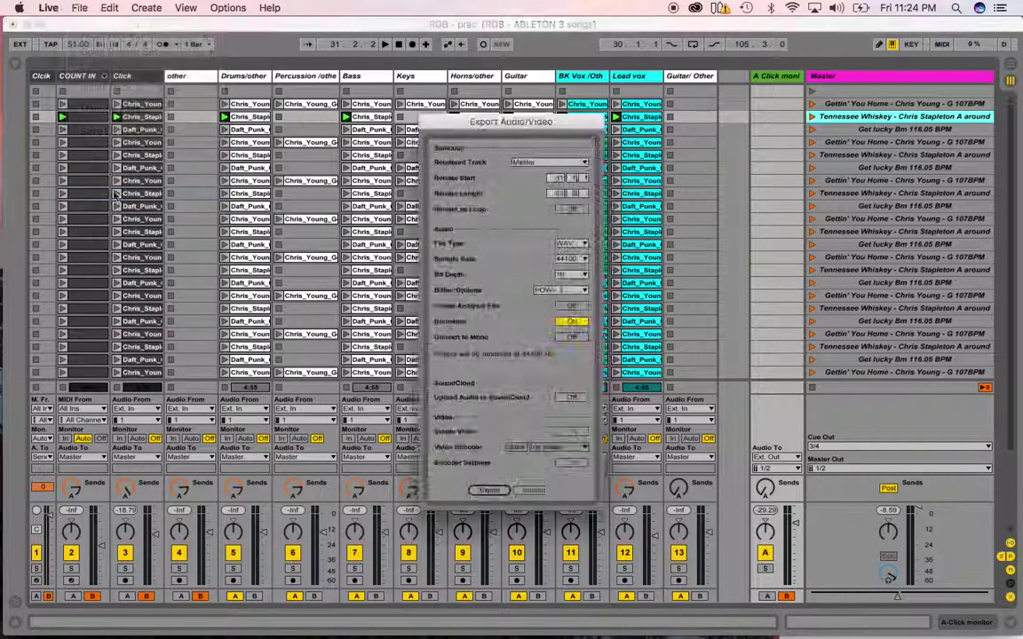
left_click(497, 492)
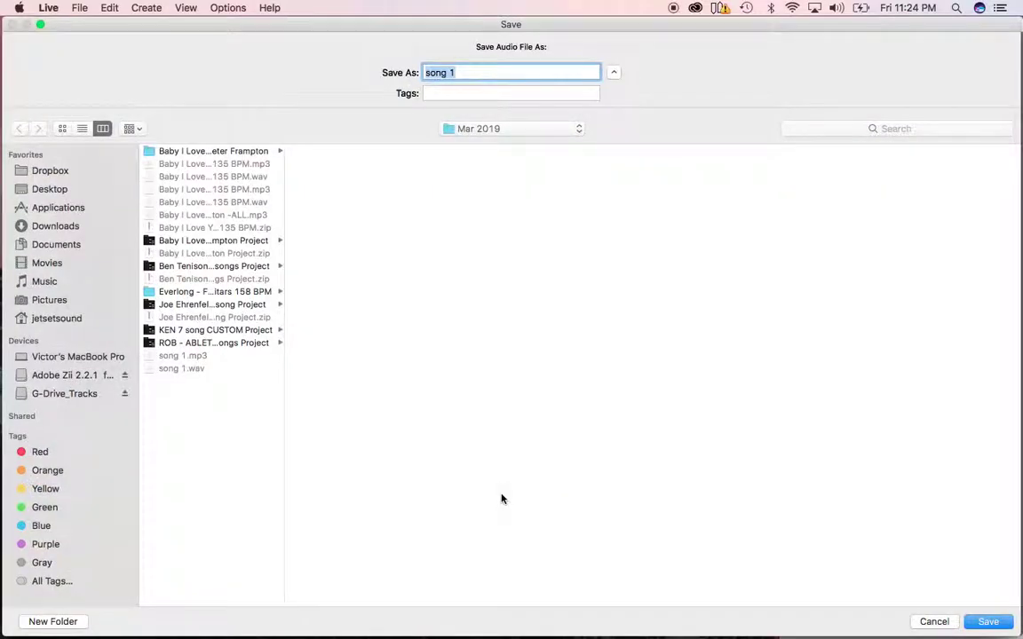
right_click(471, 73)
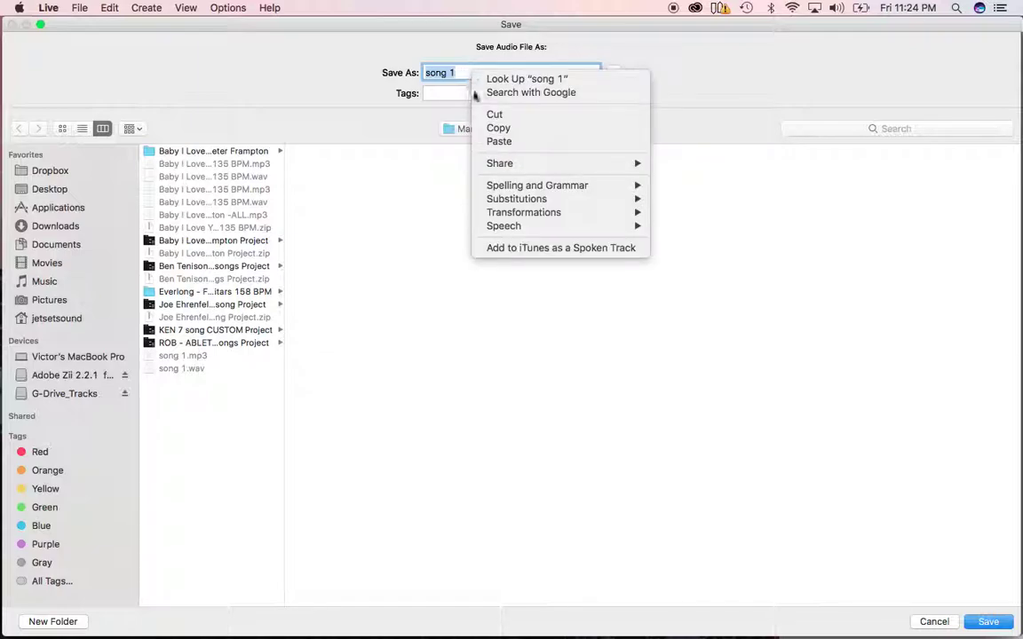
left_click(487, 142)
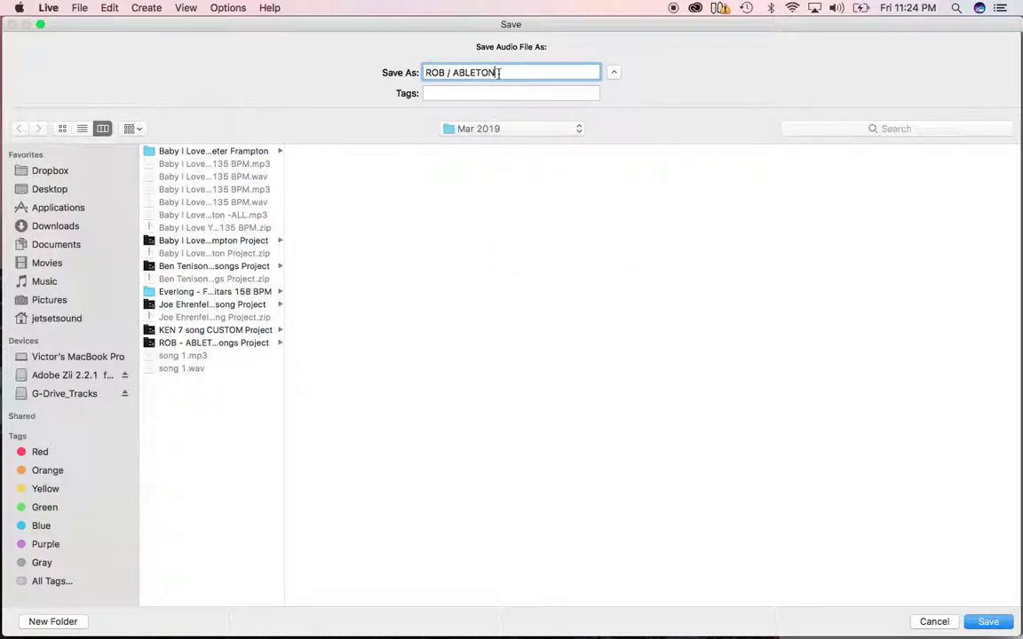
left_click(983, 623)
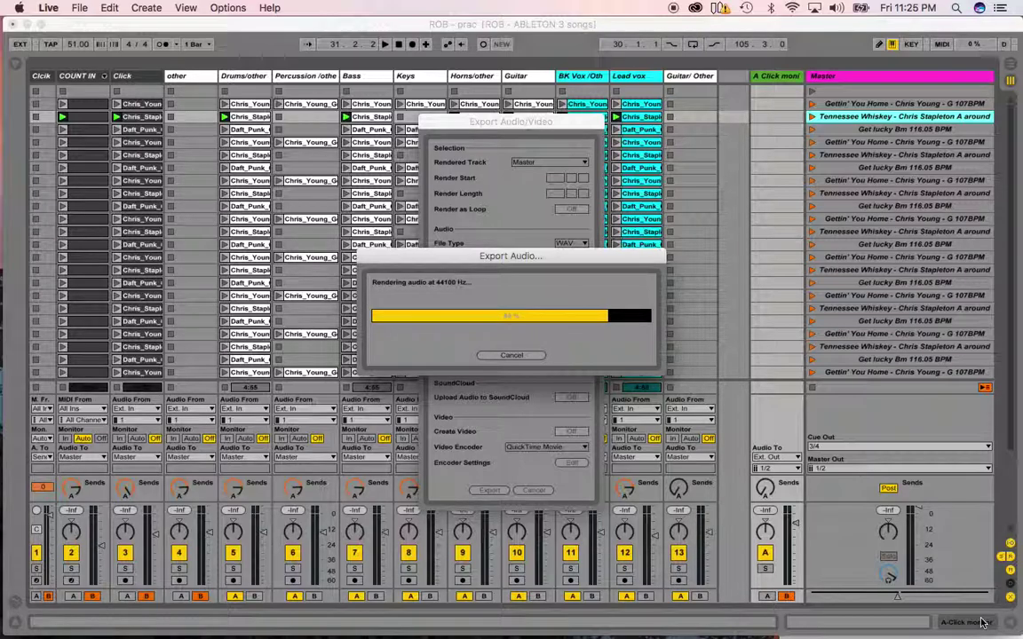
mouse_move(411, 631)
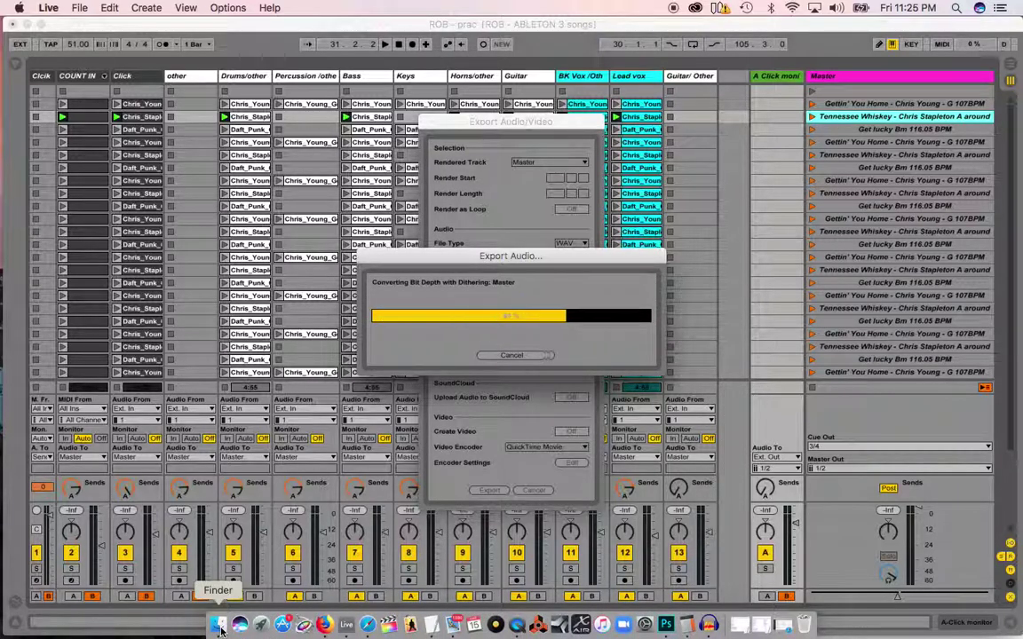
Locate ROB / ABLETON.wav in G-Drive_Tracks > Sold tracks > Mar 2019, preview it, and close the window
left_click(219, 627)
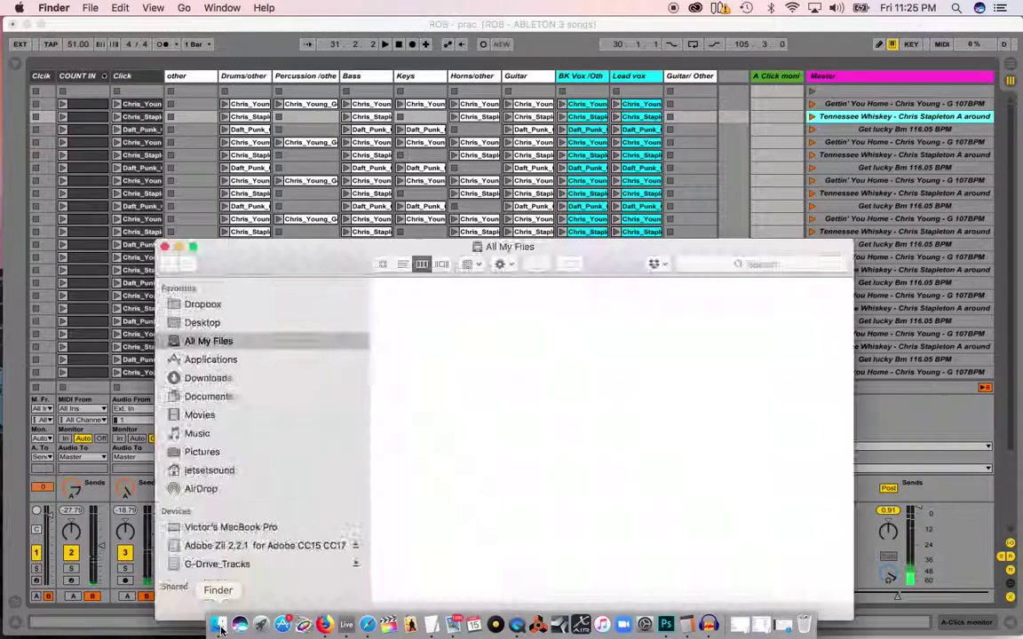
left_click(229, 564)
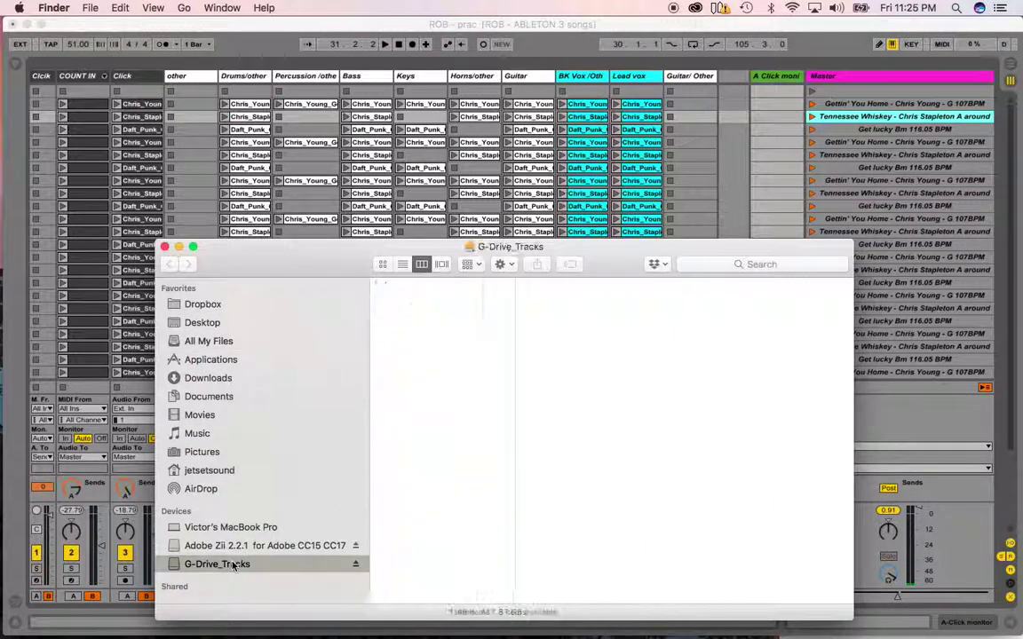
left_click(400, 402)
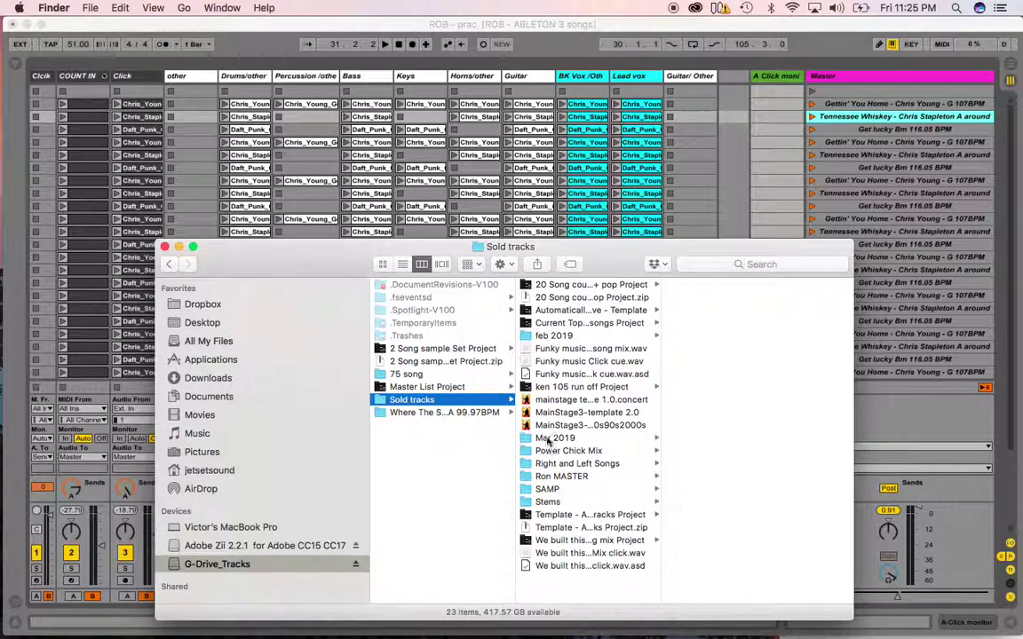
left_click(555, 438)
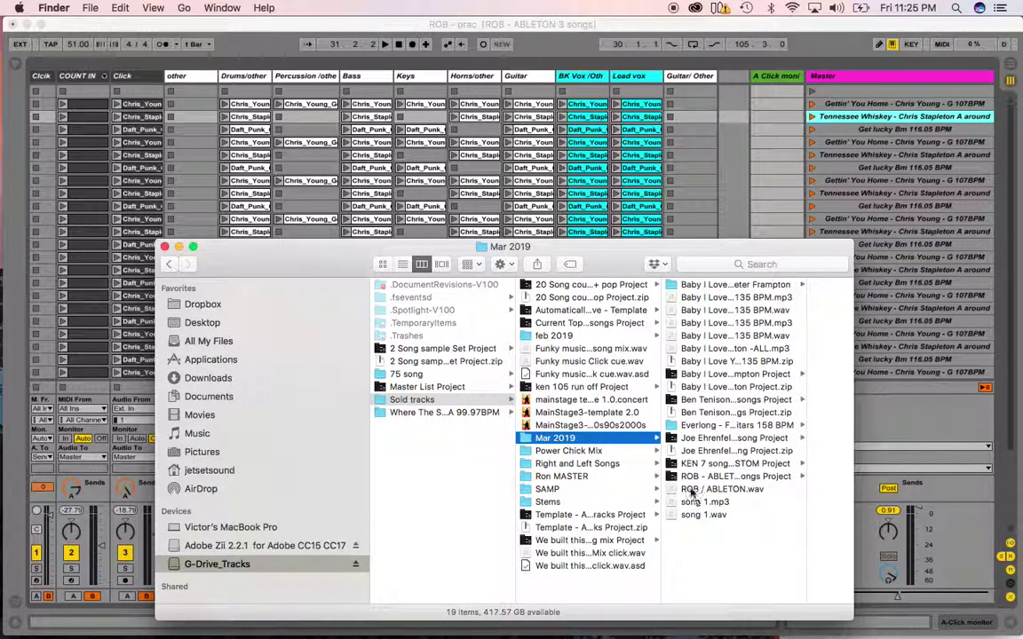
left_click(697, 489)
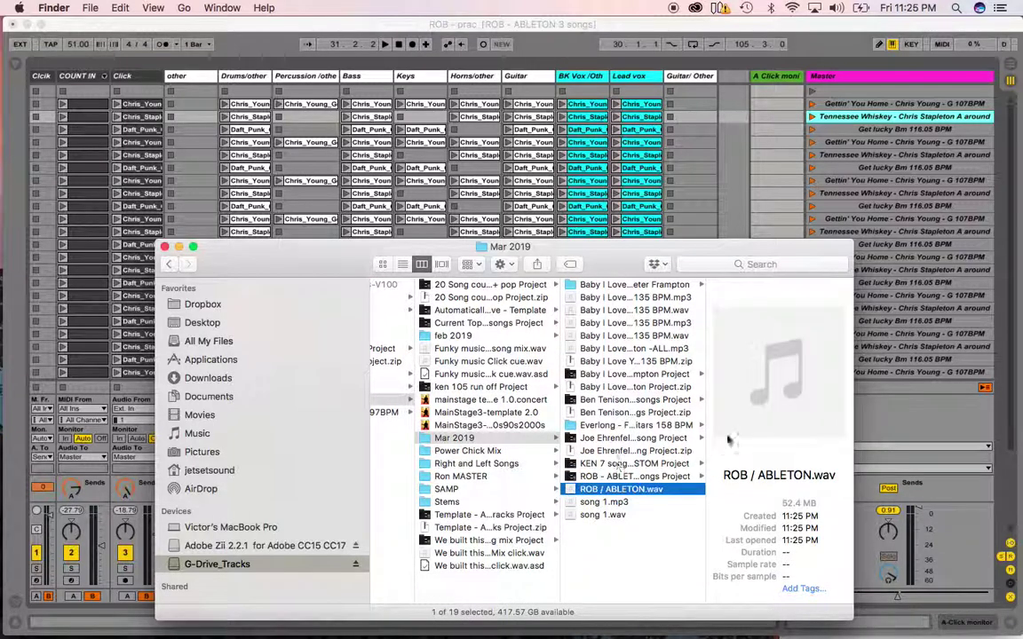
left_click(779, 373)
left_click(164, 247)
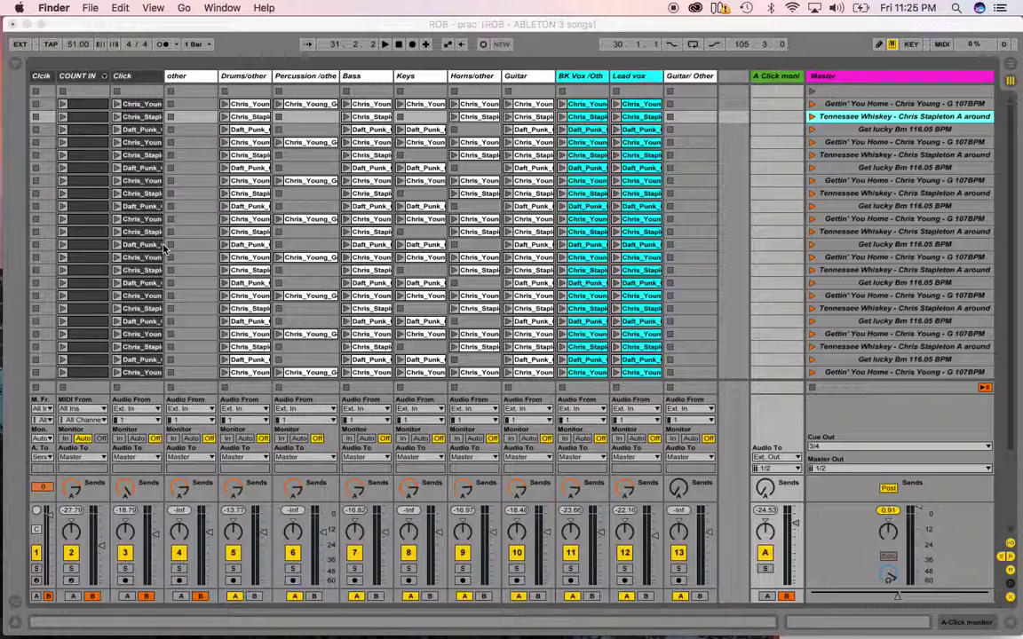
left_click(422, 22)
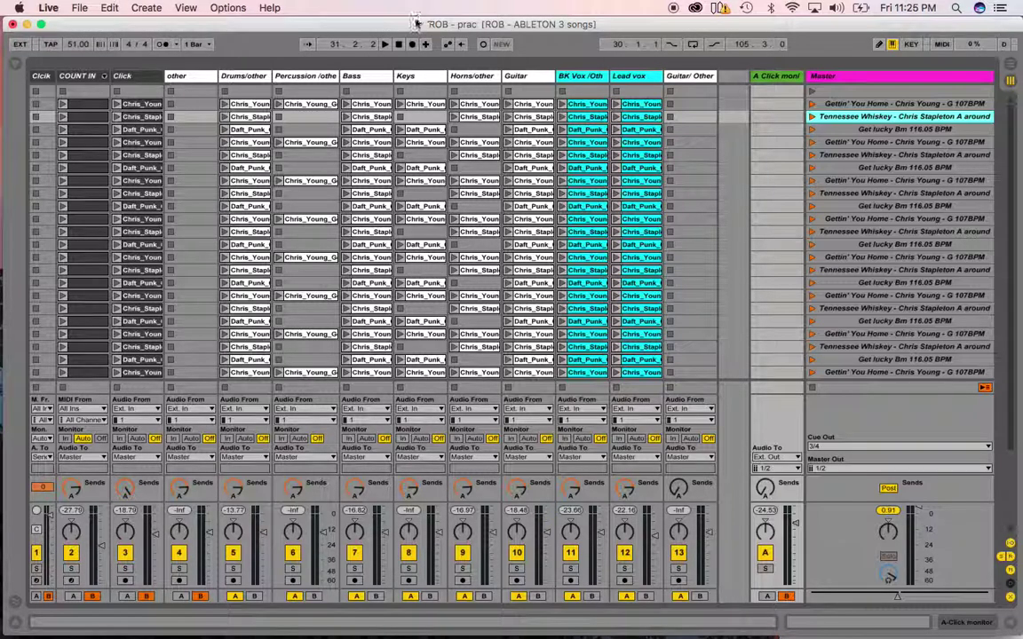
left_click(79, 7)
left_click(121, 145)
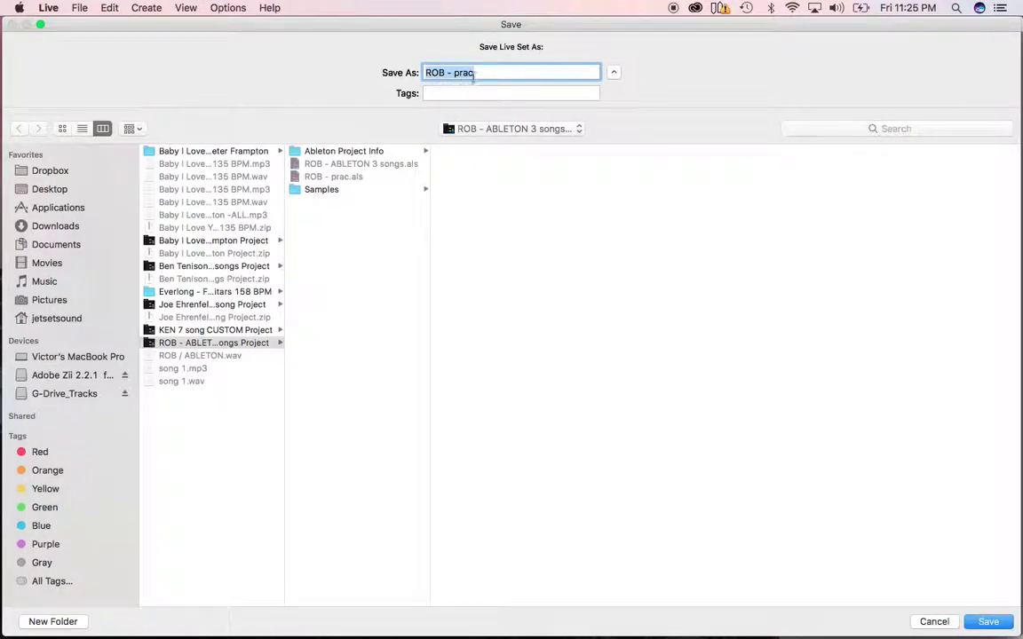
left_click(475, 75)
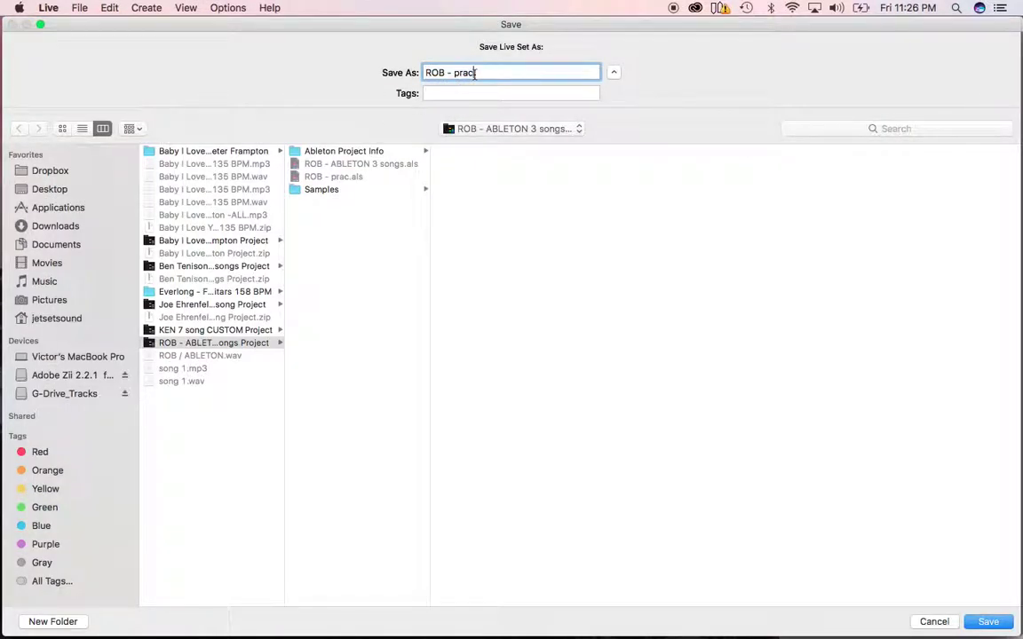
left_click(928, 619)
scroll(877, 232, "down", 5)
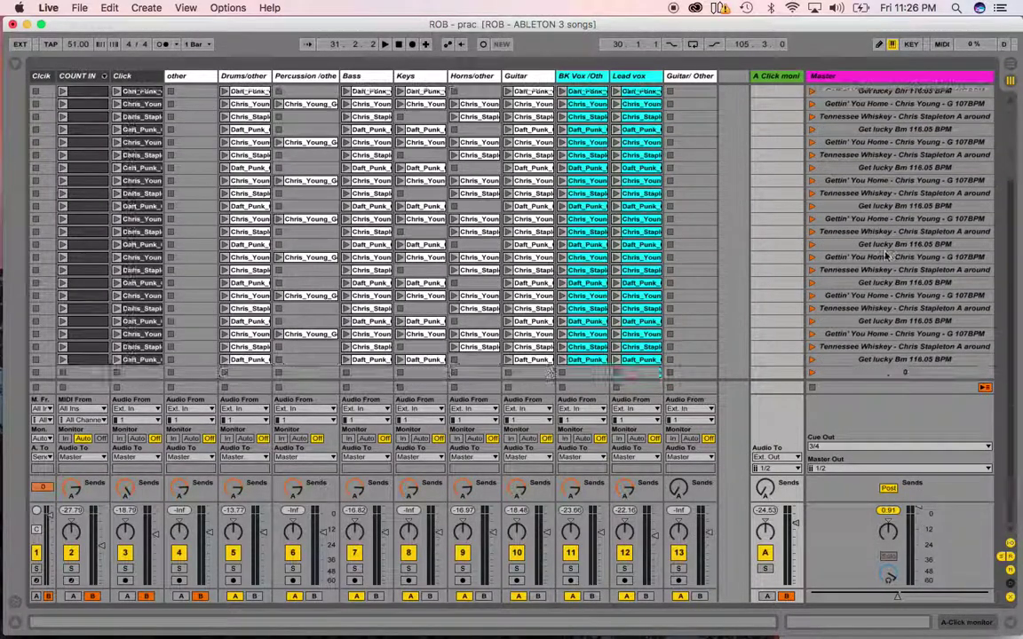